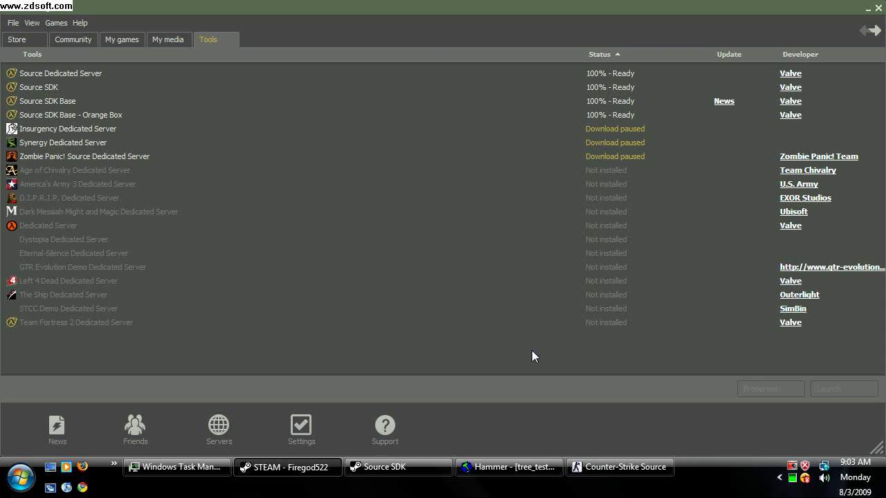
Step: Select Source SDK in the Steam tools list, bring up its launcher window, and switch to the tree_test map in Hammer
click(48, 84)
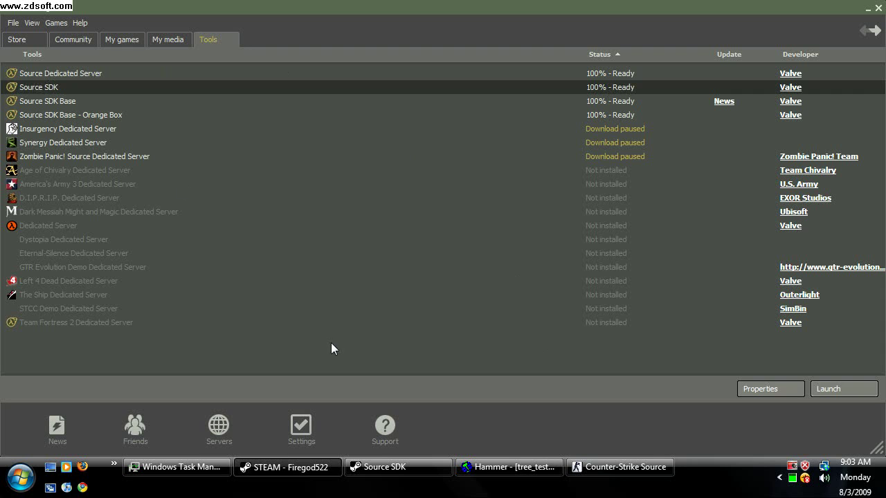
click(387, 458)
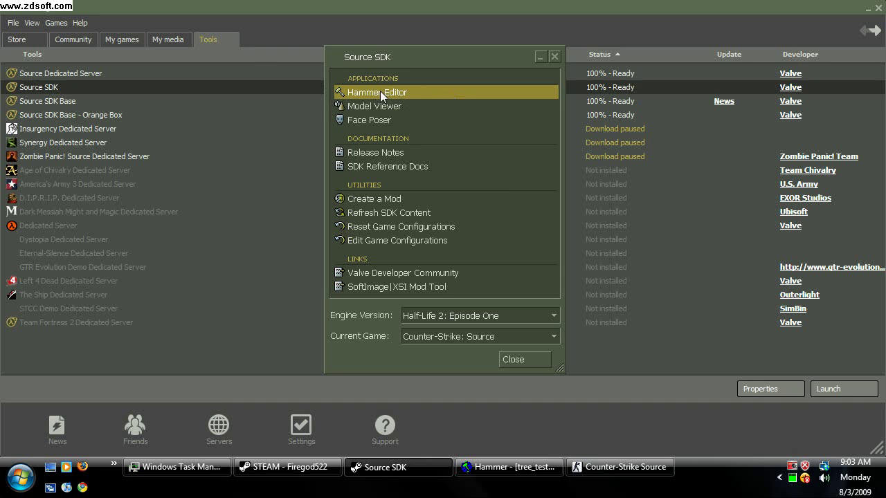
click(502, 471)
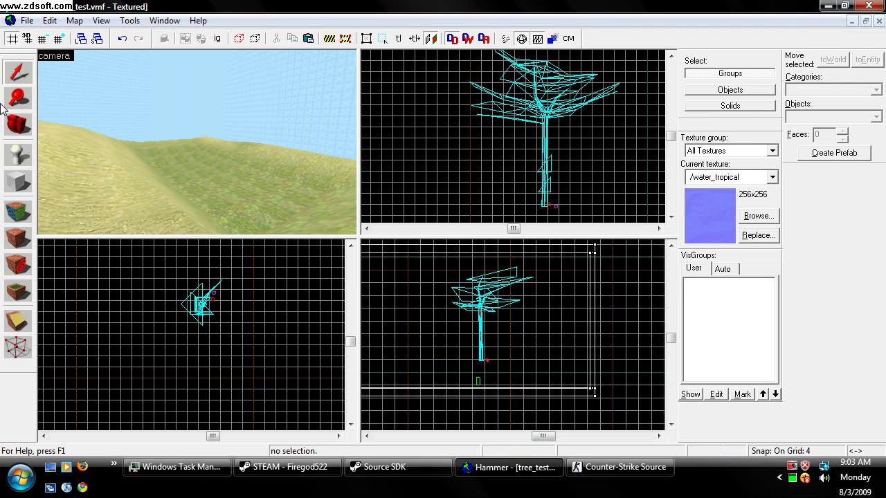
Step: Start a primitive block brush and choose gm_construct/water as the current texture
click(23, 135)
drag(197, 142, 197, 142)
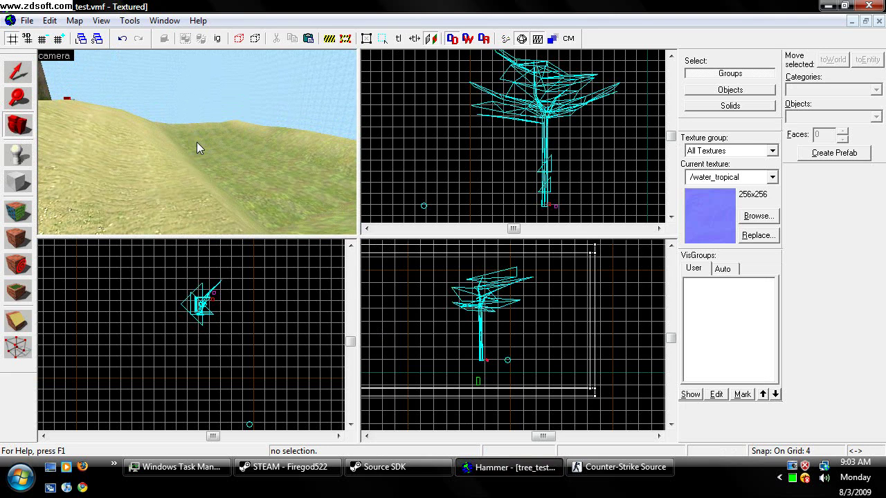
click(18, 184)
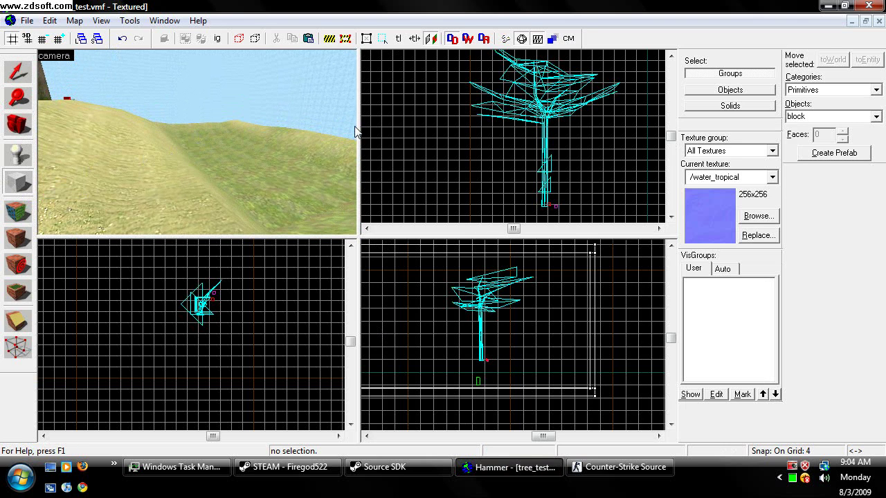
click(757, 216)
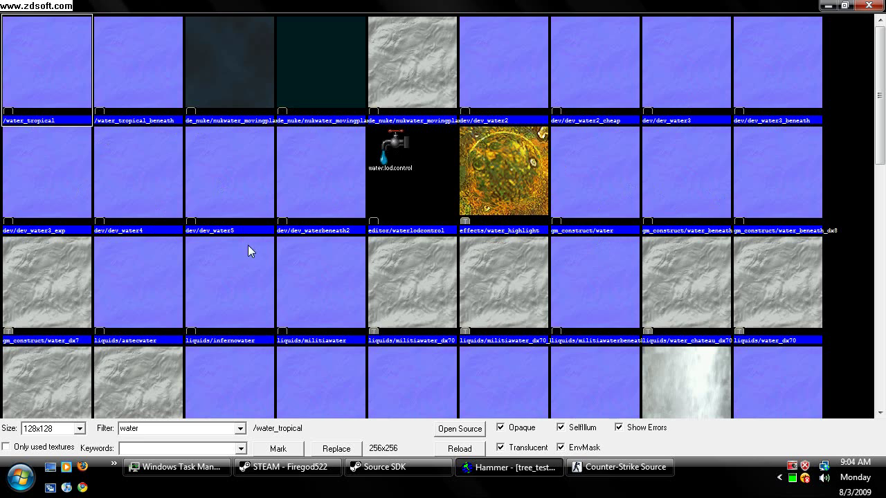
click(583, 200)
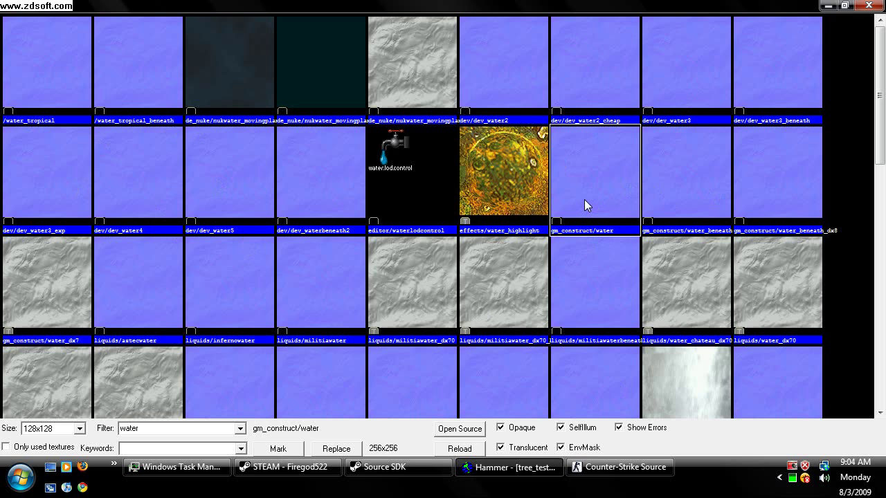
double_click(584, 200)
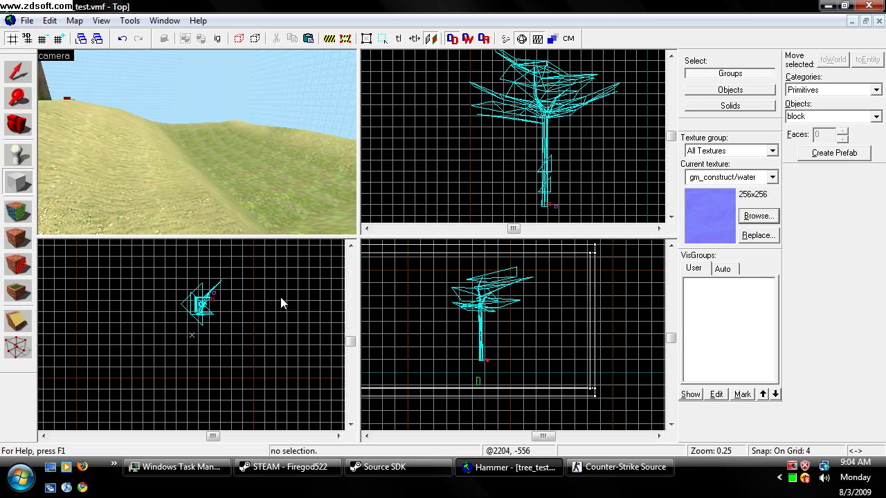
Step: Draw a block outline about 732 wide, 1120 long and 104 high across the low ground beside the hill
scroll(280, 303, down, 1)
scroll(493, 365, up, 2)
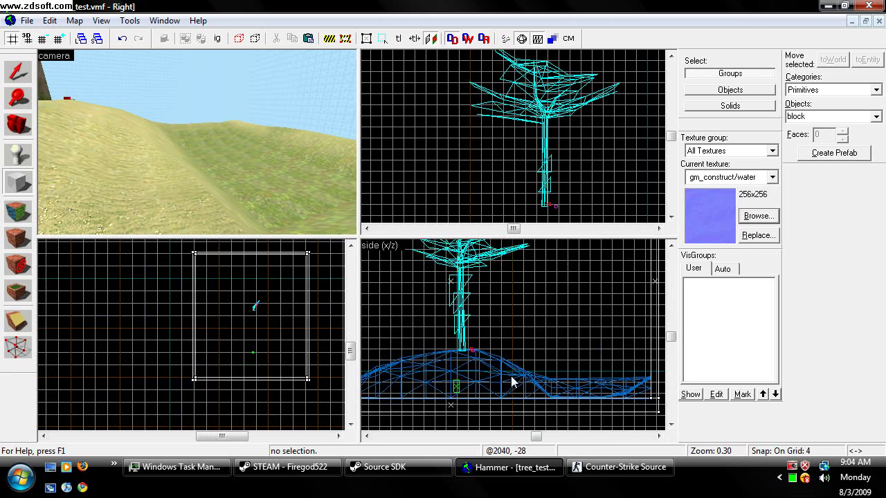
scroll(397, 331, down, 1)
scroll(450, 313, down, 2)
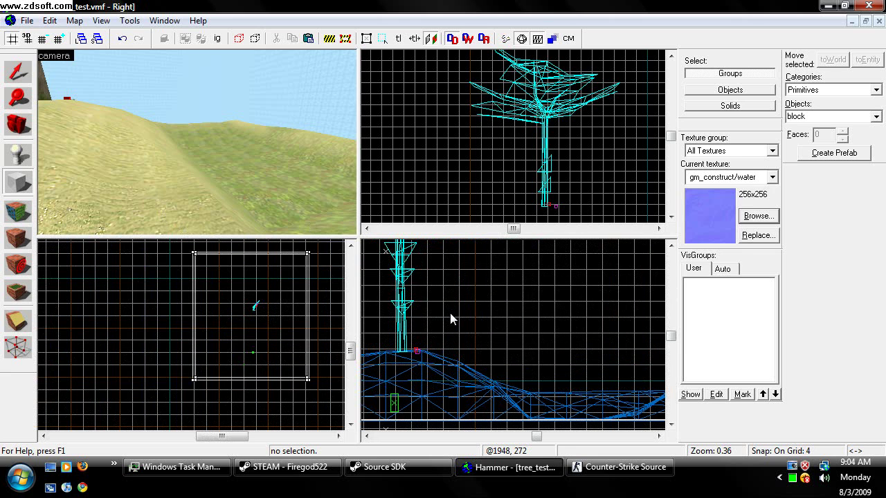
click(420, 306)
drag(493, 396, 601, 416)
scroll(495, 397, down, 3)
scroll(591, 408, up, 10)
scroll(602, 414, up, 2)
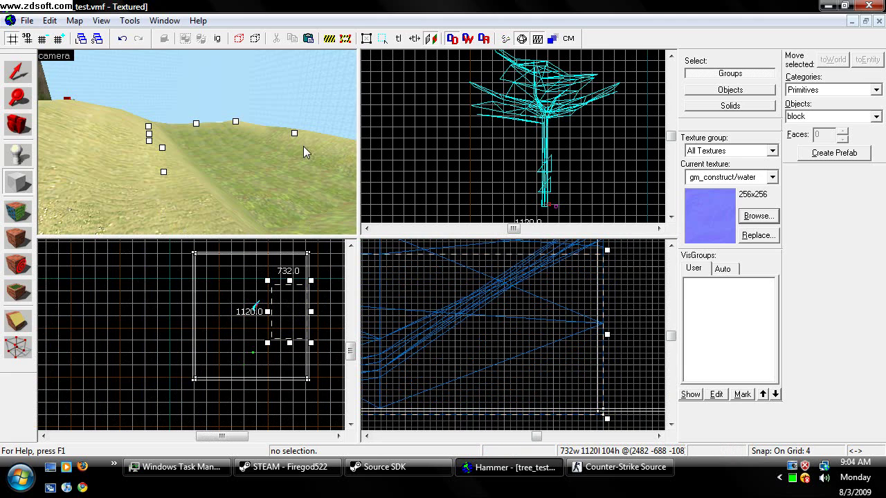
Step: Shorten the block outline to about 1080 units long, lower its top, and create the water brush
scroll(509, 142, down, 3)
scroll(557, 199, up, 2)
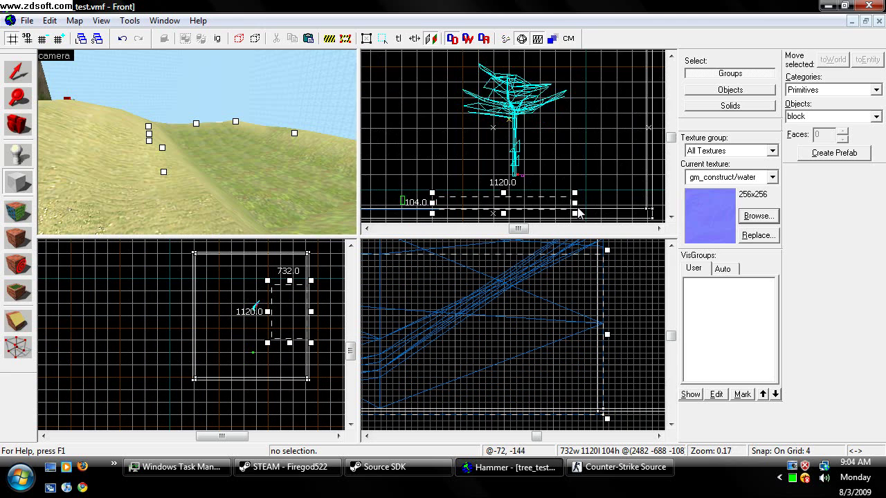
drag(575, 203, 569, 202)
drag(485, 196, 485, 194)
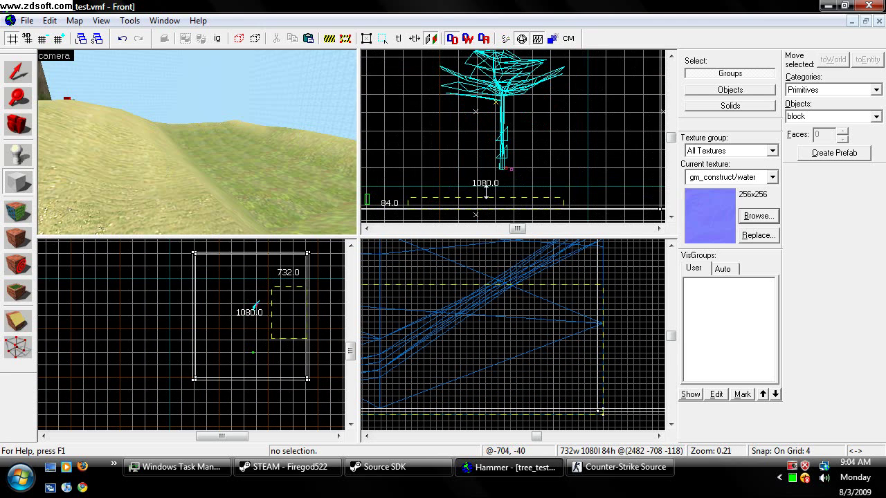
key(Return)
Step: Examine the new water brush and its surrounding terrain from several sides in the 3D camera view
key(d)
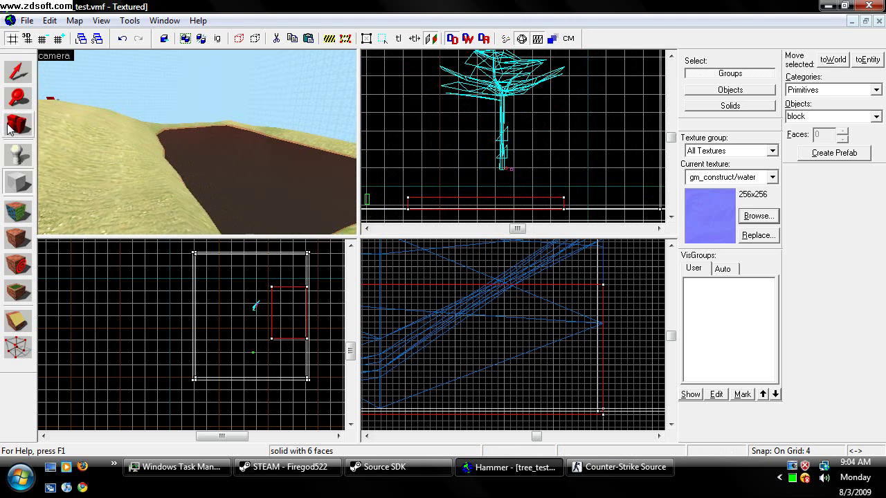
key(z)
key(a)
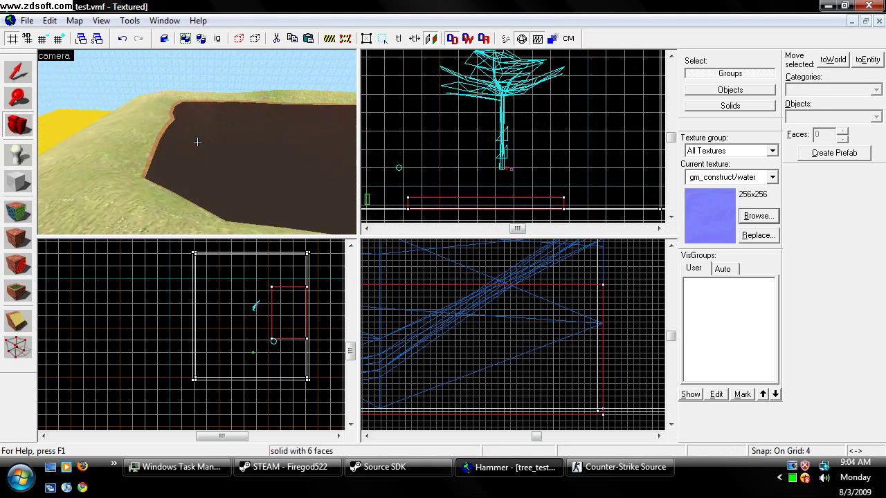
key(w)
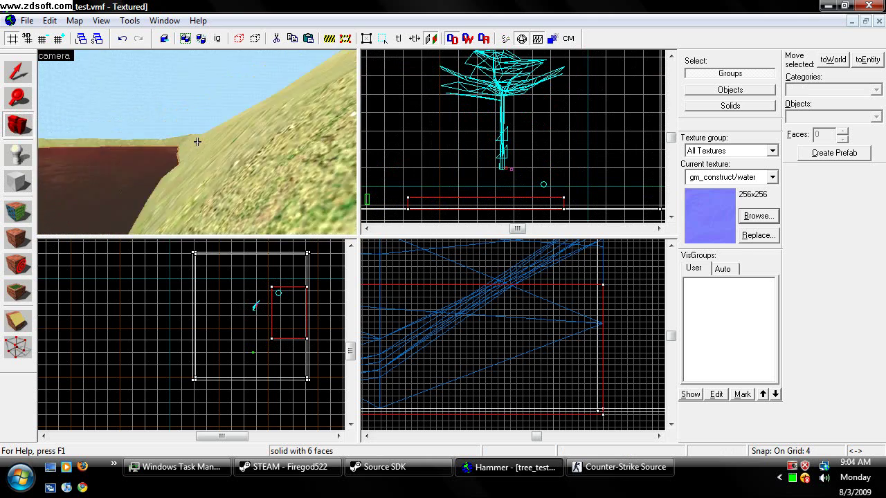
key(w)
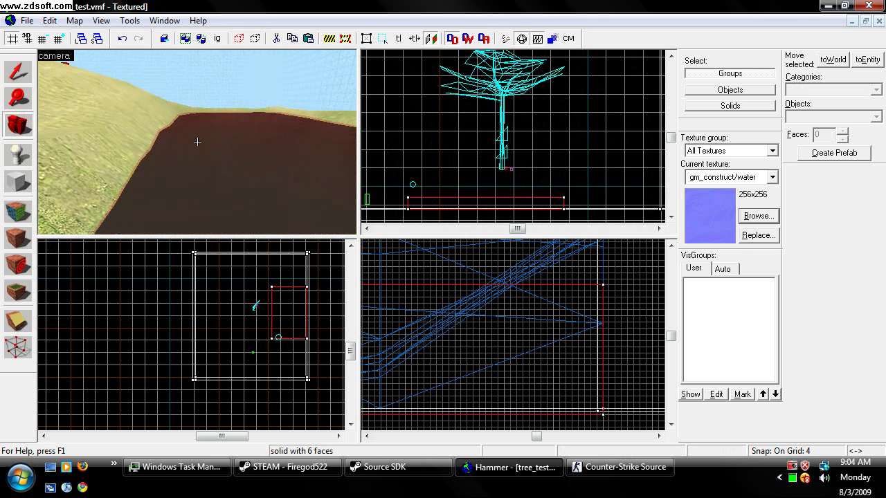
key(s)
key(s)
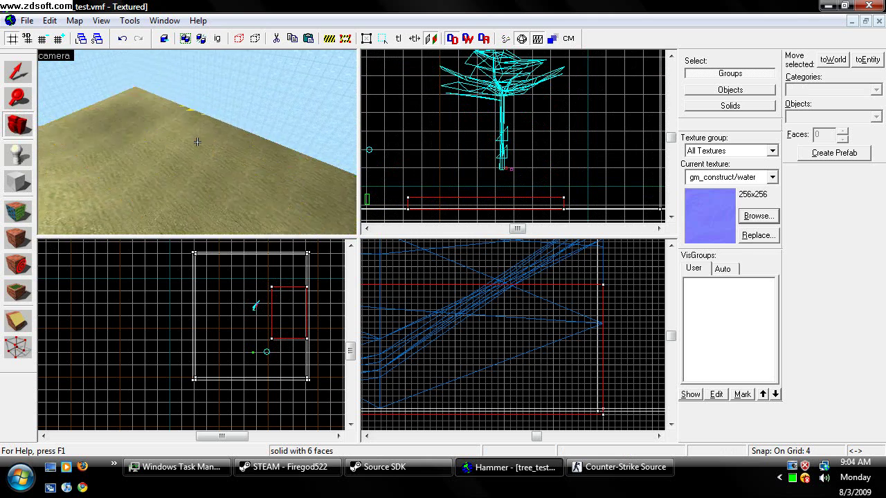
key(z)
Step: Filter the textures by "concrete" and choose a concrete floor texture for the next block brush
click(18, 181)
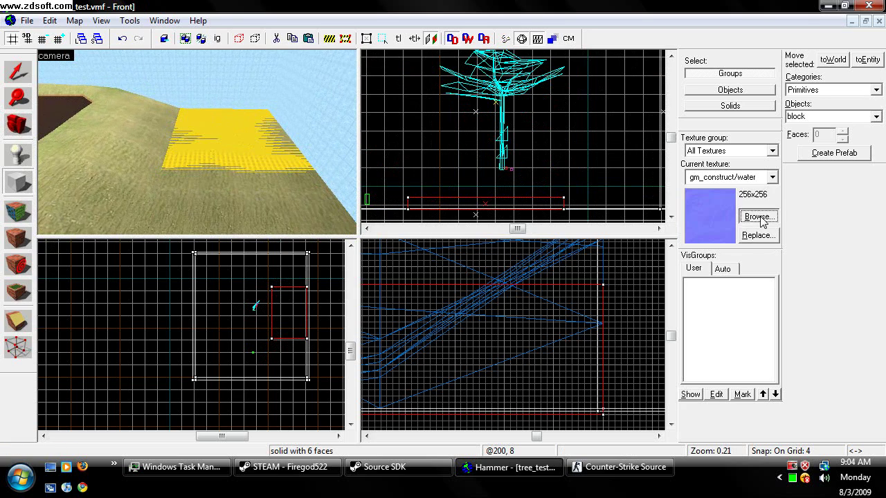
click(758, 216)
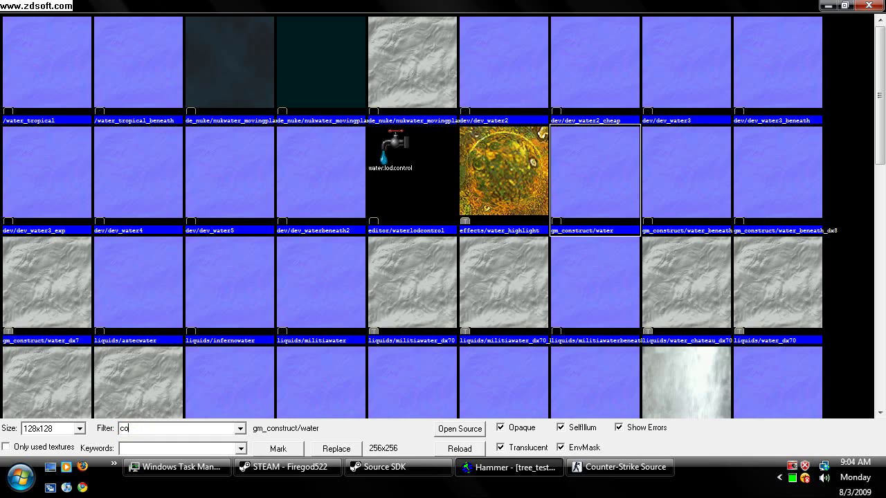
text(concrete)
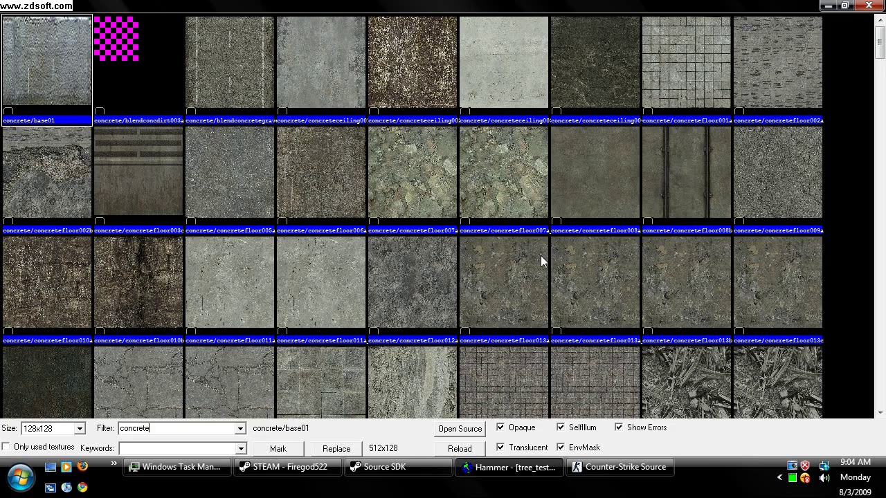
click(541, 255)
scroll(540, 256, down, 2)
click(541, 256)
scroll(540, 256, down, 3)
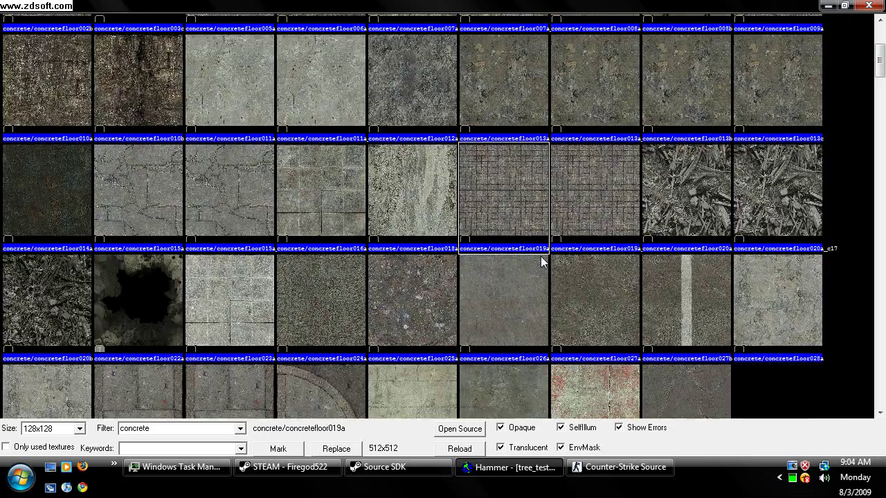
double_click(527, 257)
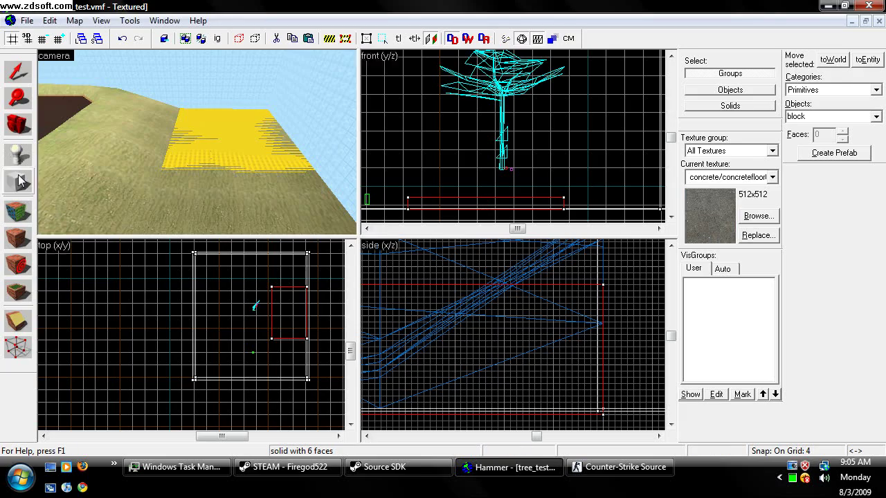
Step: Create a concrete block about 360 wide and 304 long on the ground near the water brush
scroll(295, 344, up, 5)
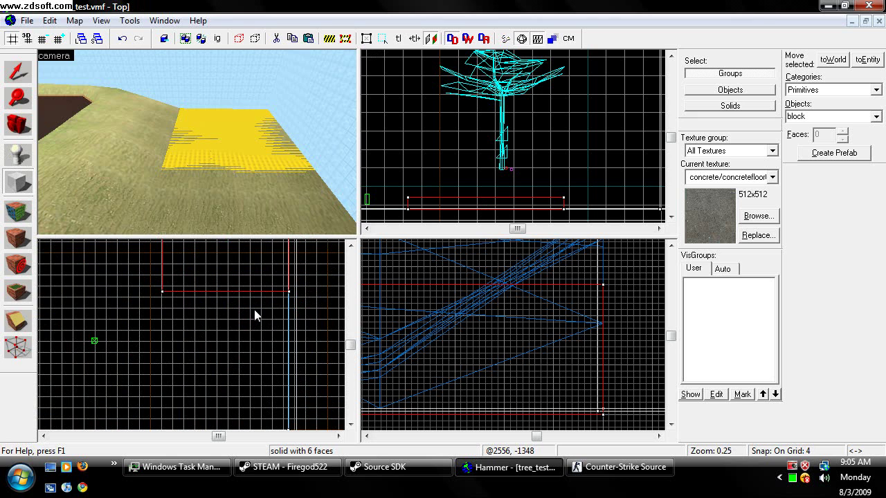
drag(173, 331, 243, 384)
key(Return)
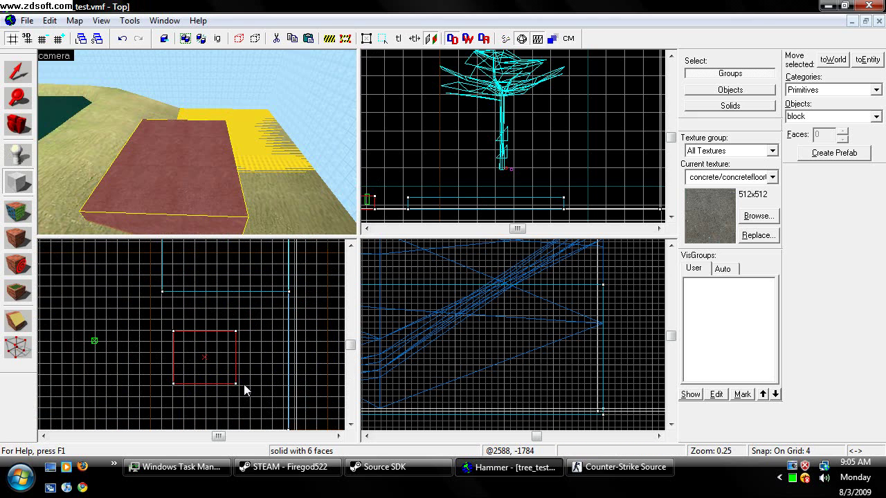
Step: Select the concrete block and make it hollow with the offered wall thickness
click(18, 72)
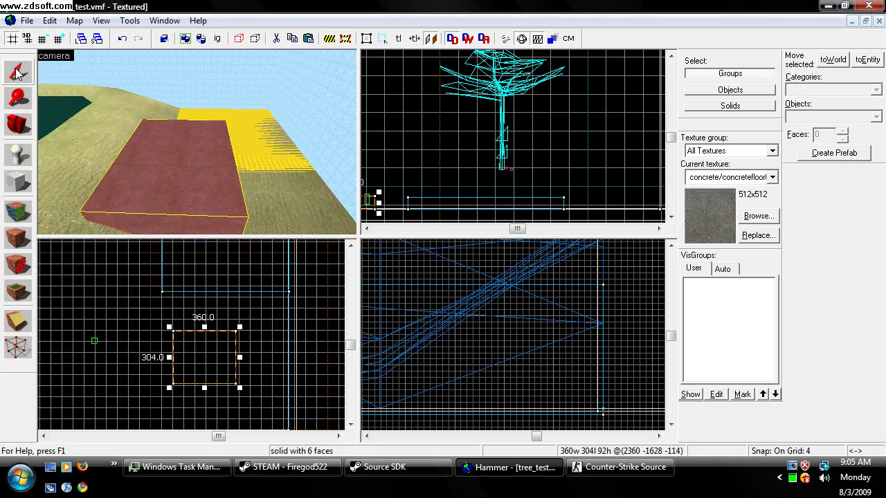
key(ctrl+h)
key(Return)
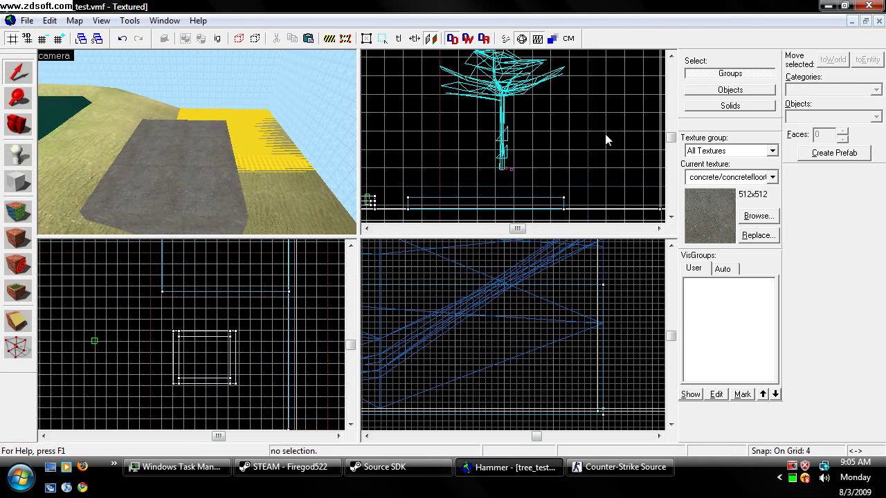
Step: Switch selection to individual solids and delete the top face piece of the hollow concrete box
click(731, 105)
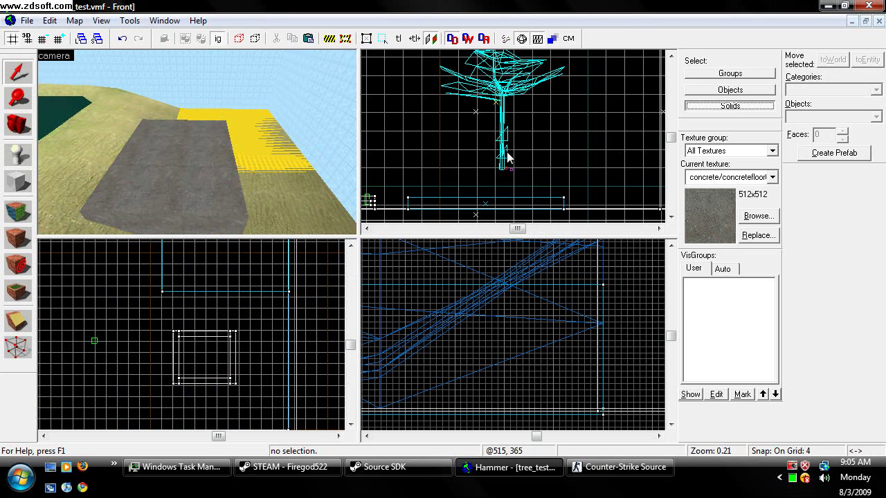
click(171, 176)
key(Delete)
key(a)
key(w)
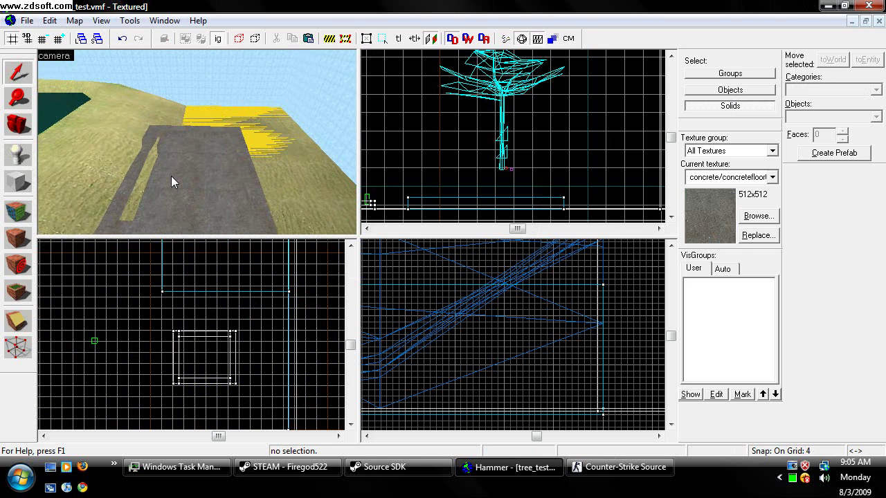
Step: Switch selection back to groups and move the open concrete box slightly farther from the water brush, then deselect it
click(720, 74)
click(211, 223)
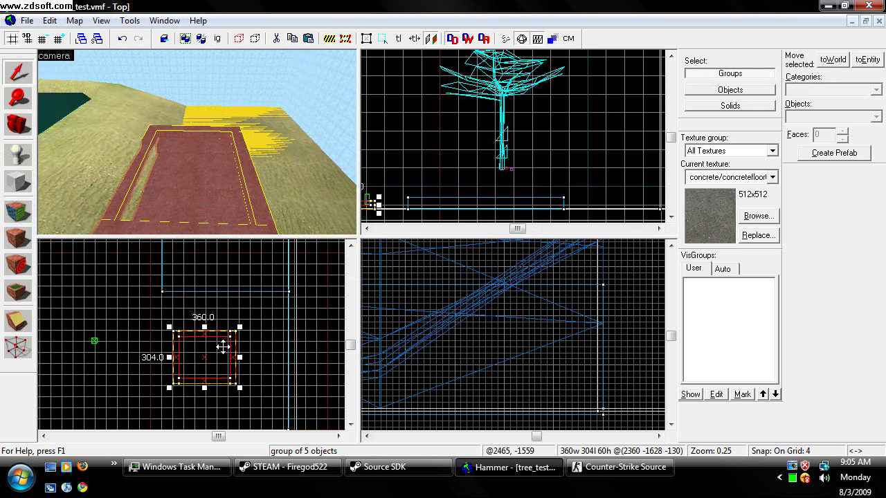
click(593, 124)
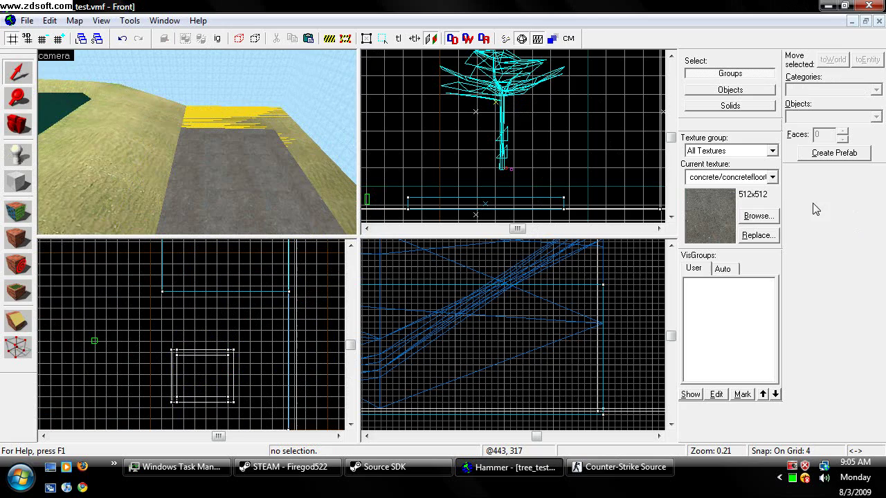
Step: Filter the textures by "water" and choose dev/dev_water2 as the current texture
click(758, 216)
text(water)
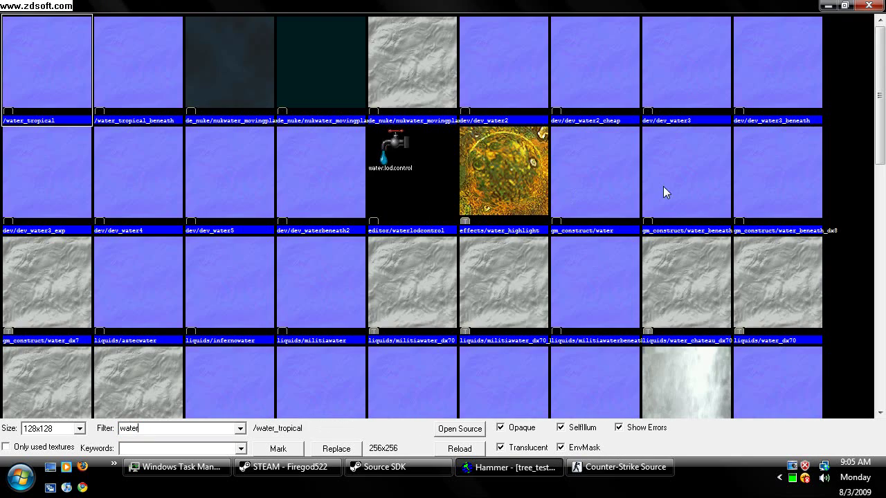
click(684, 181)
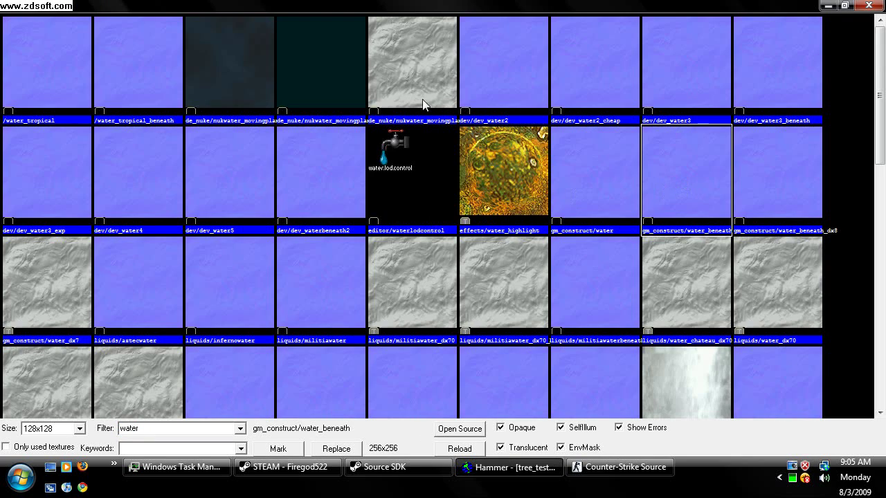
double_click(546, 75)
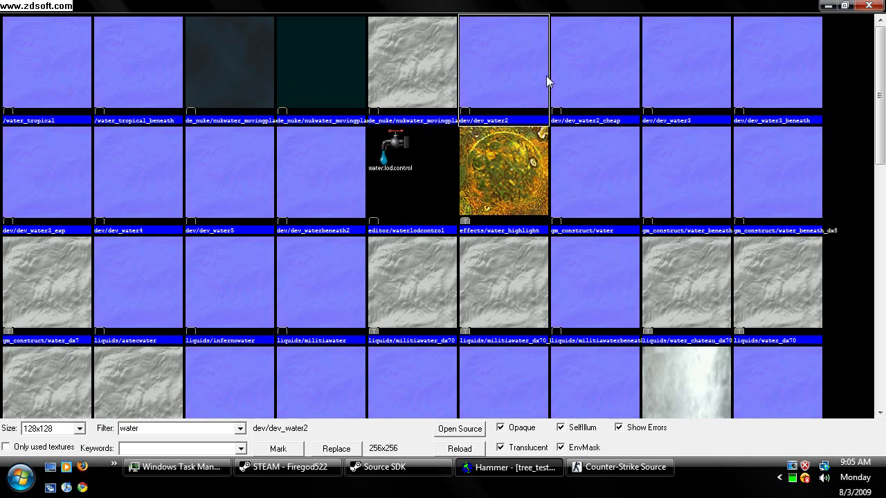
scroll(172, 361, up, 5)
scroll(181, 360, up, 7)
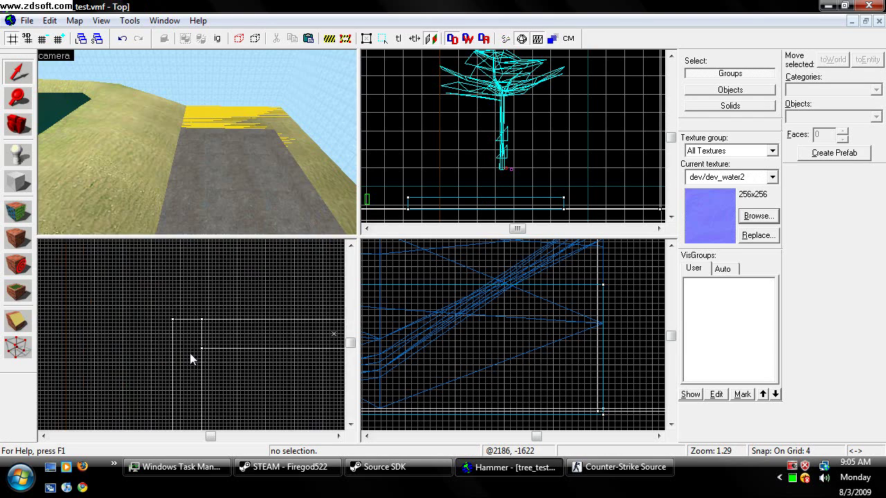
Step: Create a dev/dev_water2 block of 296 × 240 × 60 units filling the inside of the open concrete pool, then deselect it
click(210, 344)
drag(234, 365, 265, 400)
key(shift+b)
scroll(141, 299, down, 7)
scroll(263, 405, up, 9)
scroll(564, 316, down, 10)
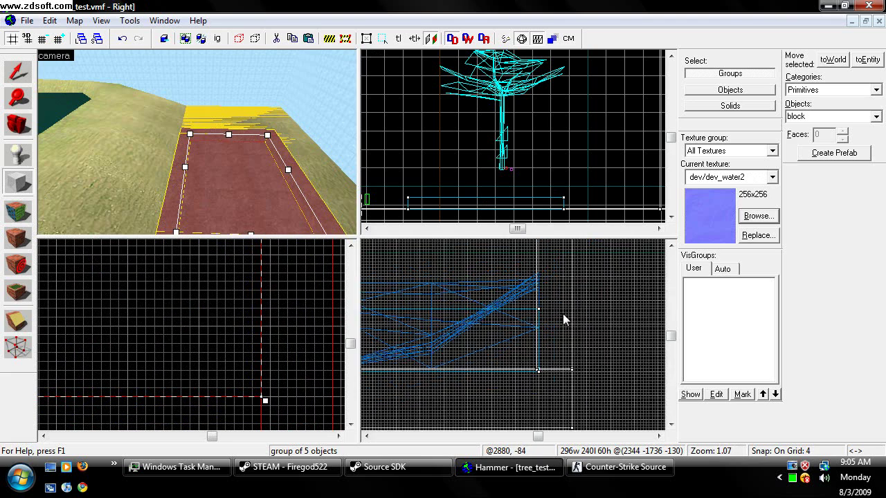
scroll(424, 339, up, 9)
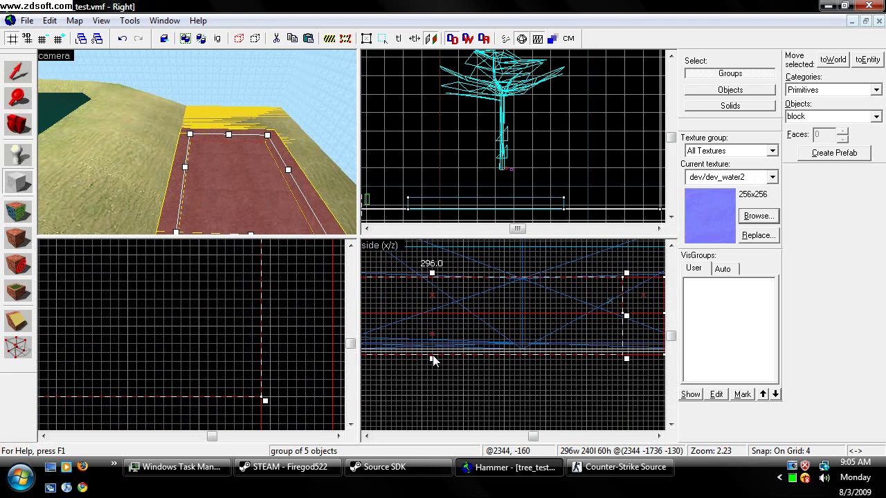
scroll(430, 356, up, 3)
key(Return)
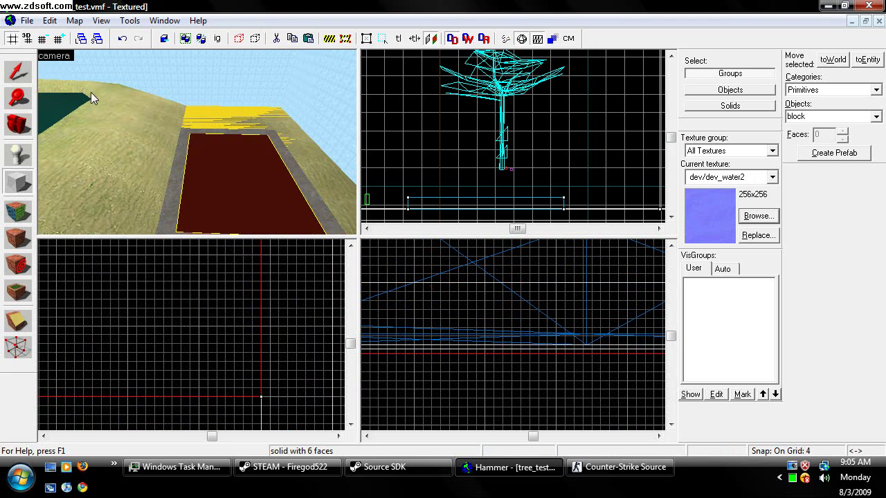
click(10, 72)
click(486, 122)
Step: Lower the top of the pool's water brush to make it 52 units high, slightly below the concrete rim, and deselect it
scroll(131, 146, up, 2)
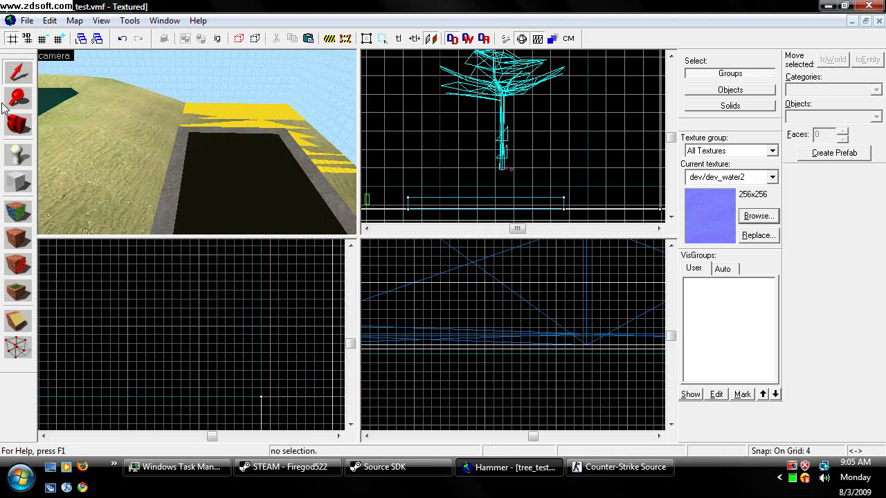
scroll(197, 142, up, 5)
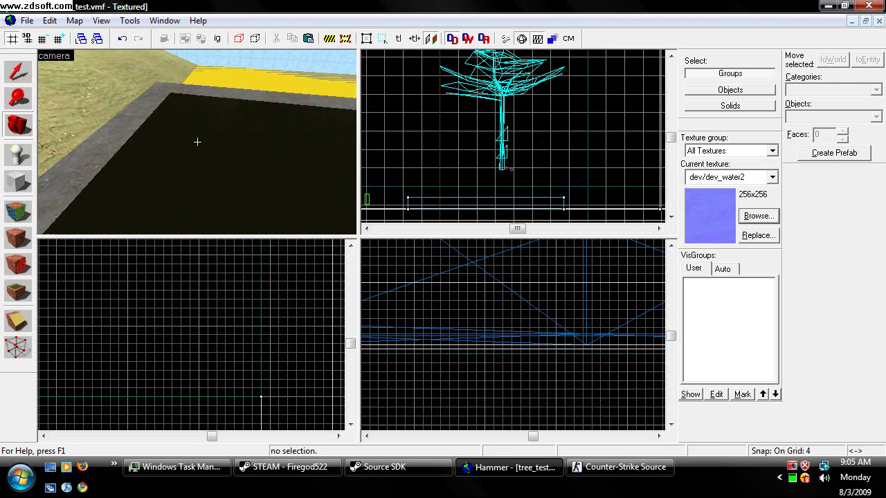
key(w)
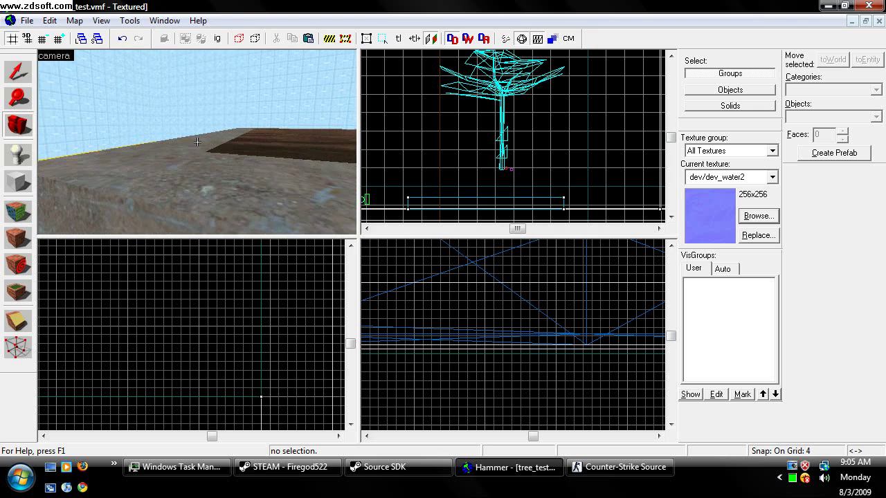
drag(197, 142, 195, 142)
scroll(196, 142, up, 2)
scroll(195, 142, down, 2)
click(24, 72)
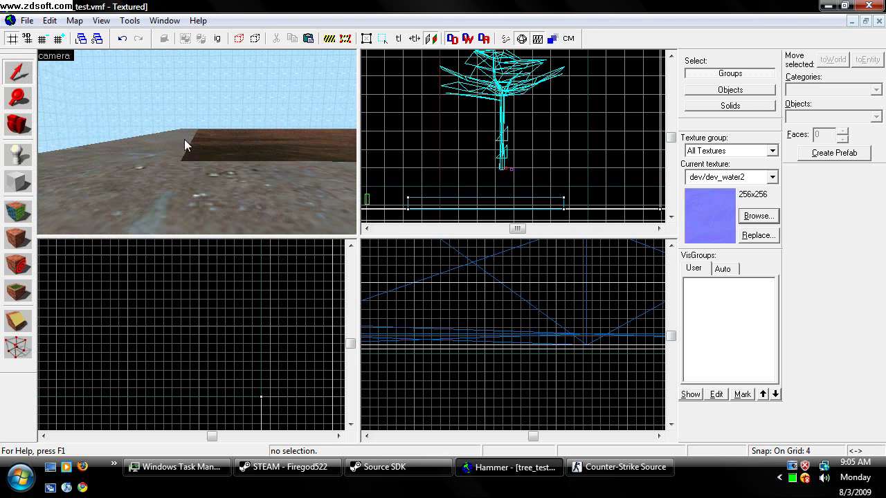
click(271, 163)
click(287, 157)
scroll(521, 430, up, 3)
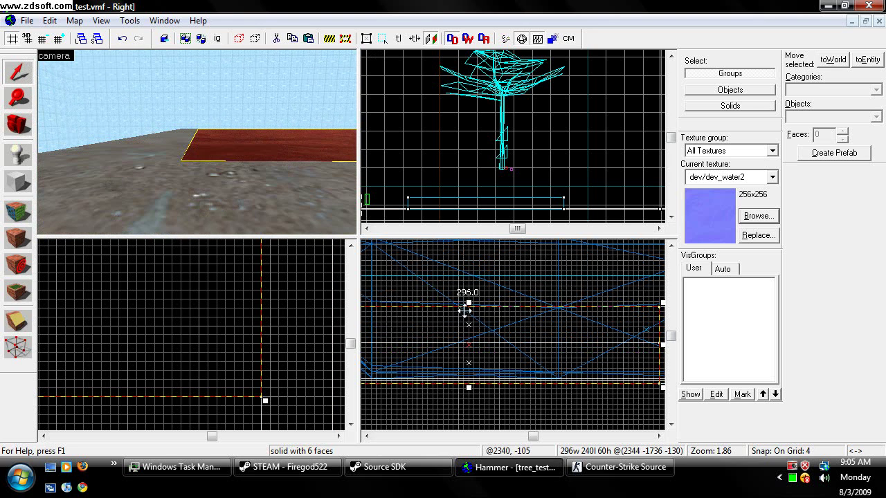
drag(470, 303, 469, 312)
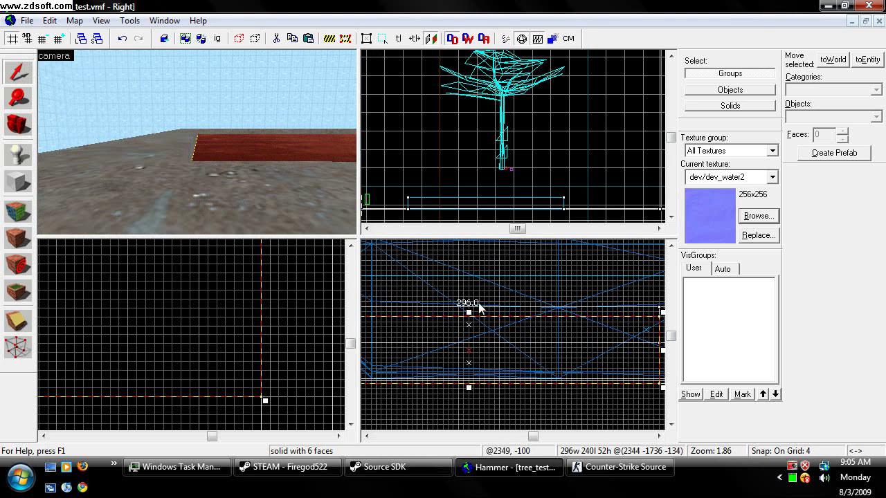
click(483, 297)
Step: Examine the lowered water surface and the concrete pool from several angles in the 3D view
key(w)
key(s)
click(18, 128)
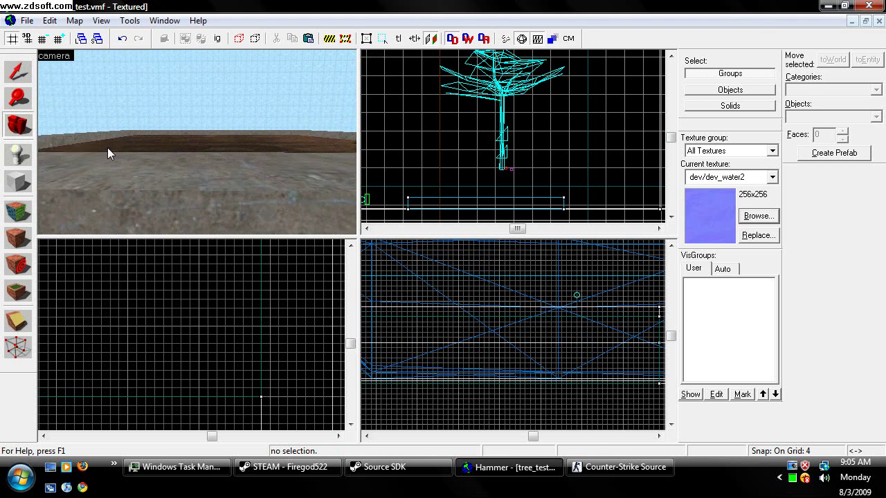
drag(131, 148, 197, 142)
key(s)
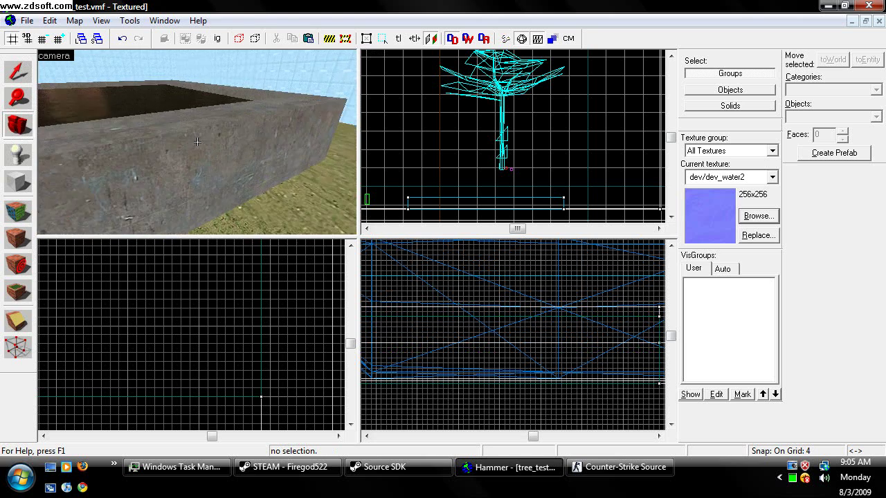
key(z)
click(18, 71)
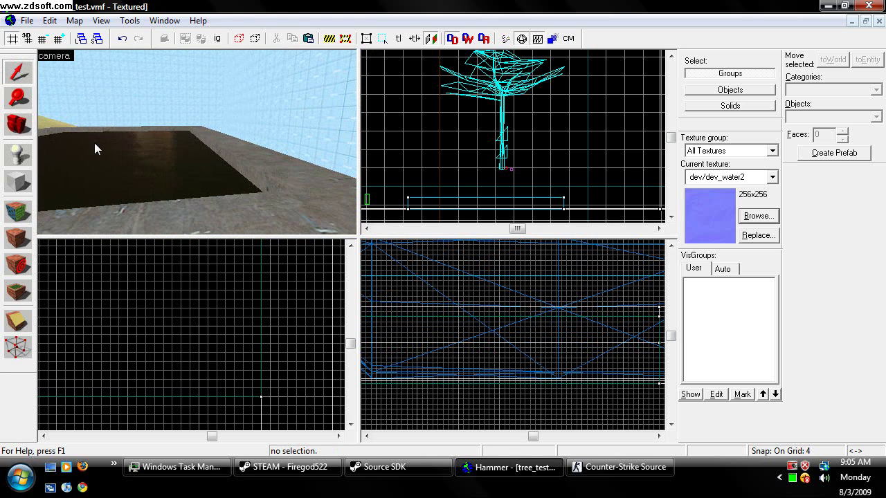
Step: Select the pool's water brush and narrow it to 276 units wide, pulling one side away from the concrete wall
click(95, 145)
key(a)
key(w)
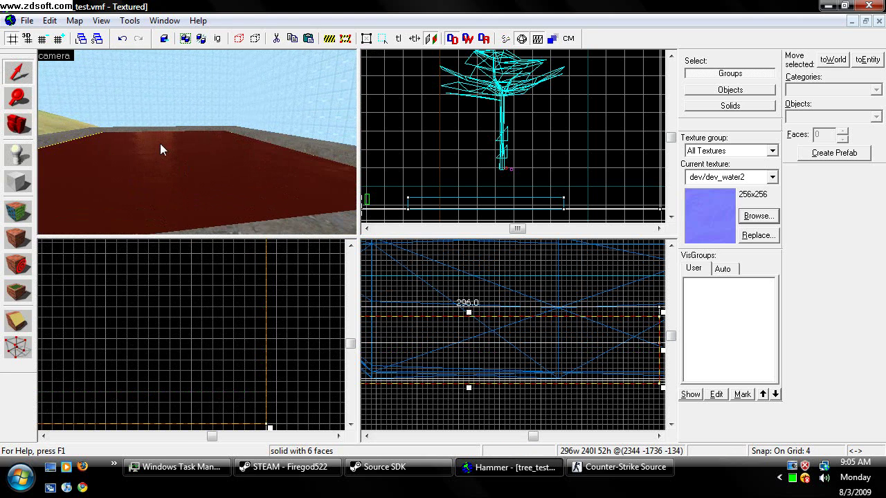
scroll(244, 383, down, 3)
scroll(264, 410, down, 5)
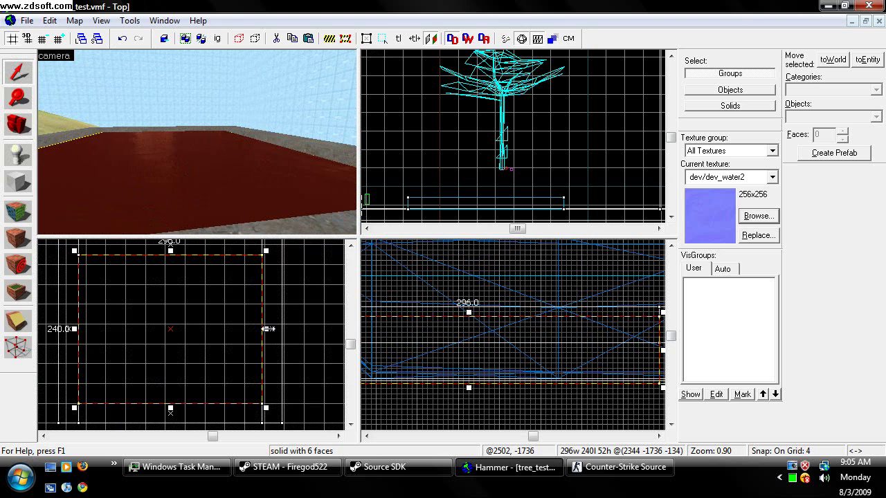
drag(267, 329, 250, 329)
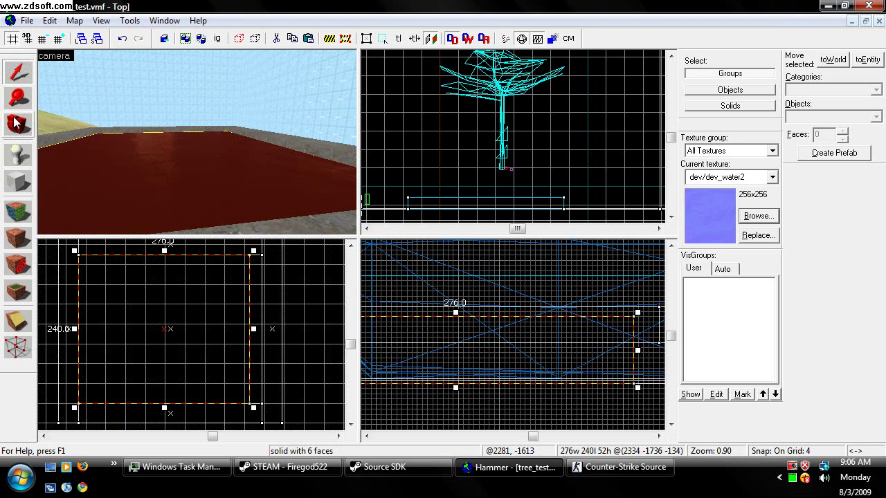
Step: Inspect the gap between the narrowed water brush and the pool's concrete wall in the 3D view
key(w)
key(a)
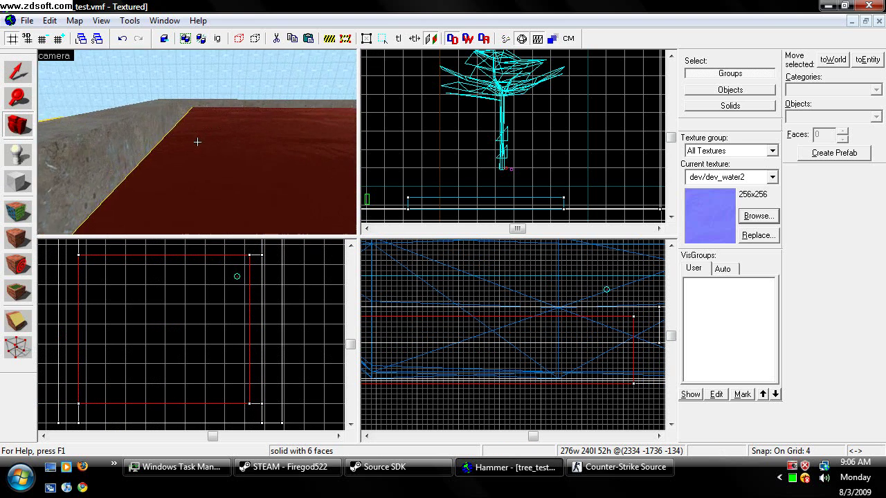
key(a)
key(w)
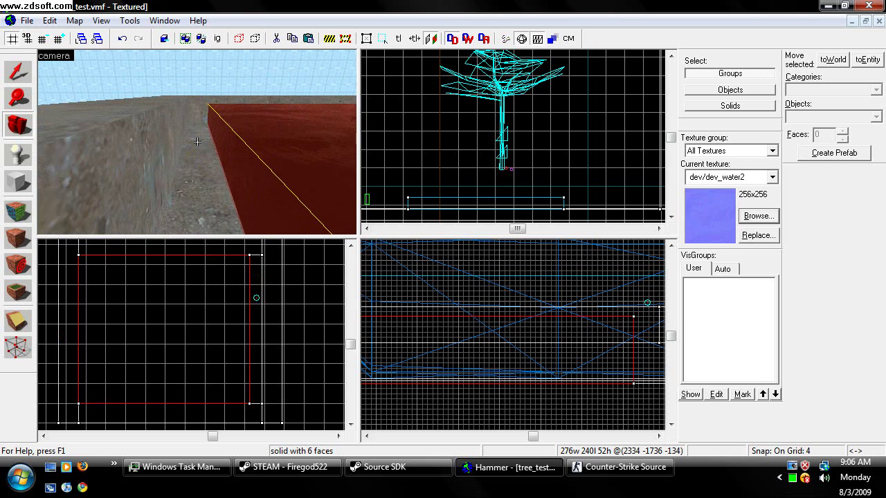
key(Up)
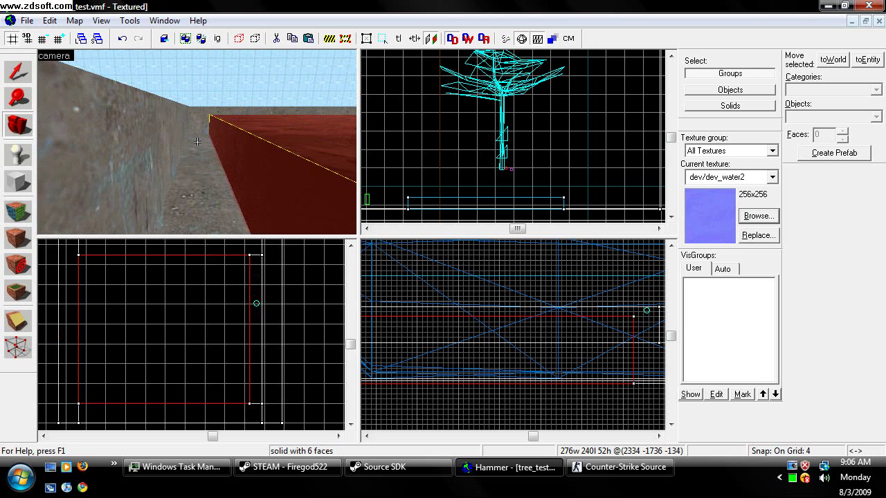
key(d)
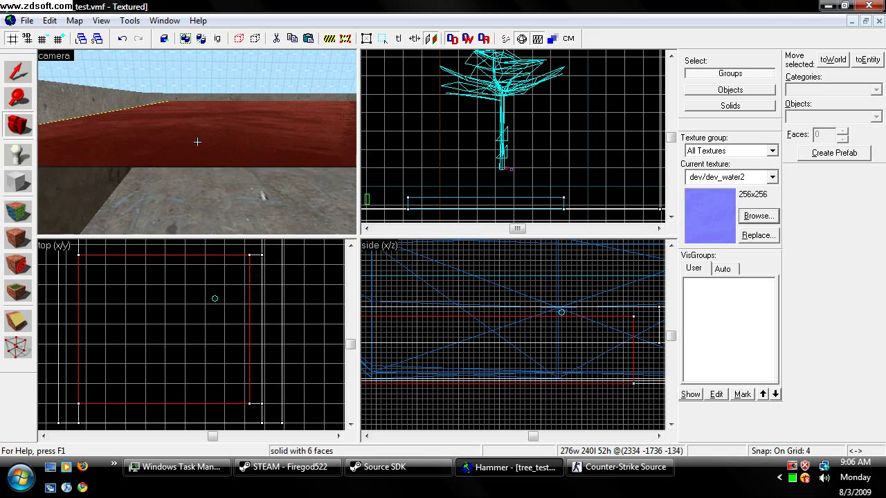
key(a)
key(Left)
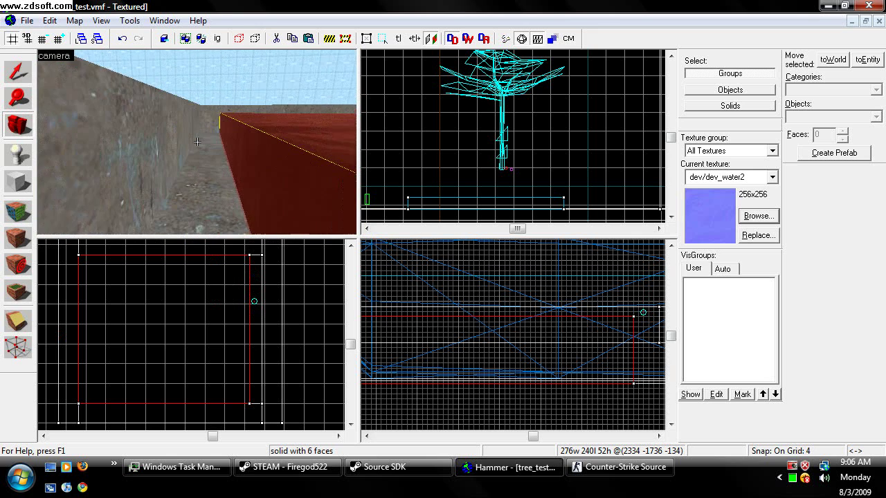
key(Right)
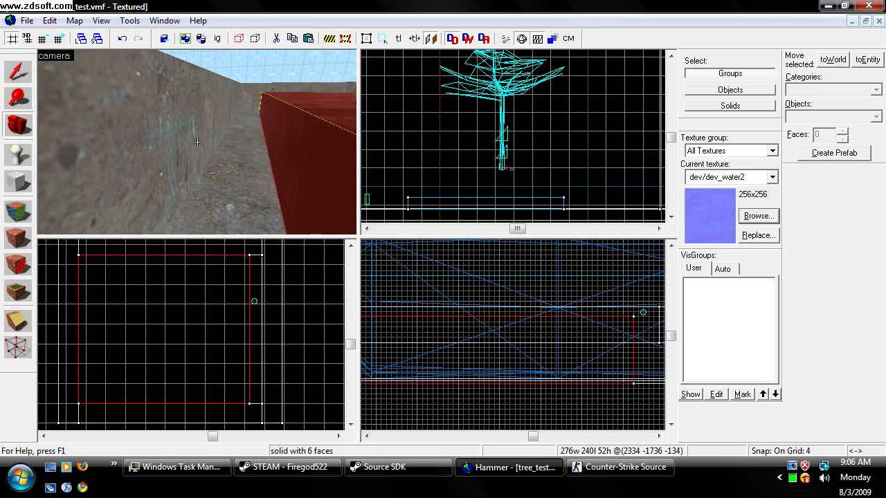
key(z)
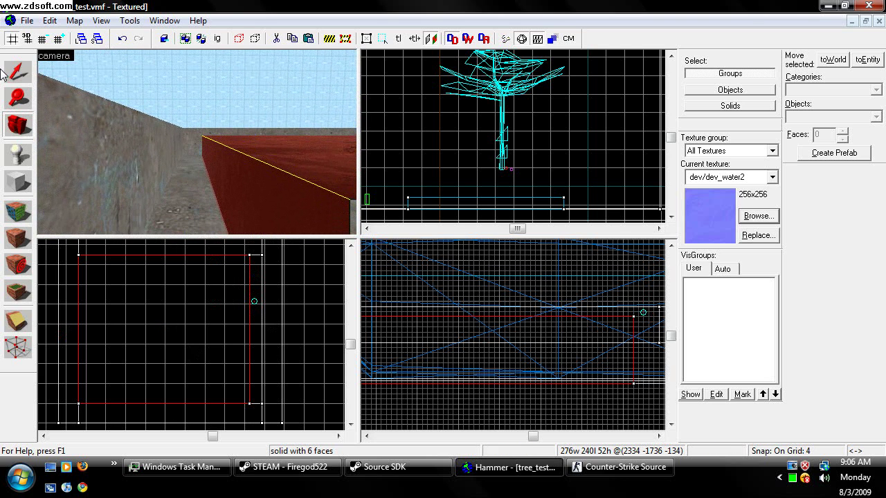
Step: Widen the water brush back to 296 units so its side meets the pool wall, then deselect it
click(19, 71)
drag(248, 329, 264, 329)
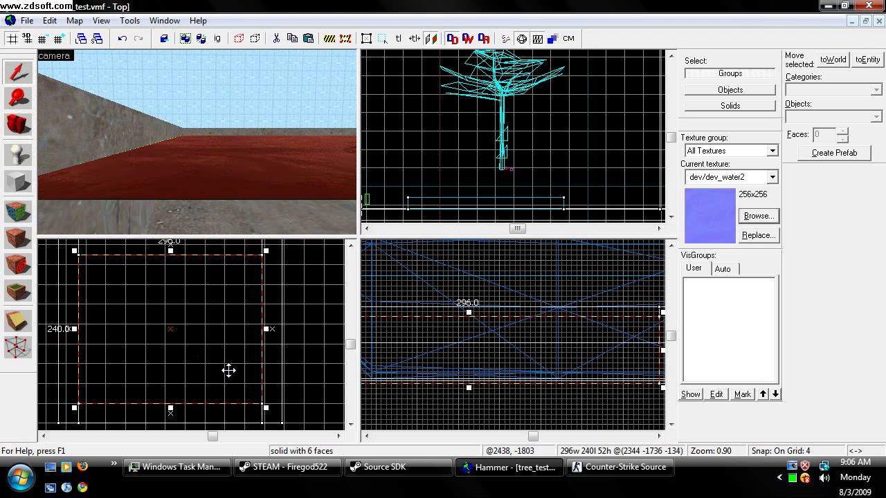
scroll(228, 368, down, 3)
key(Escape)
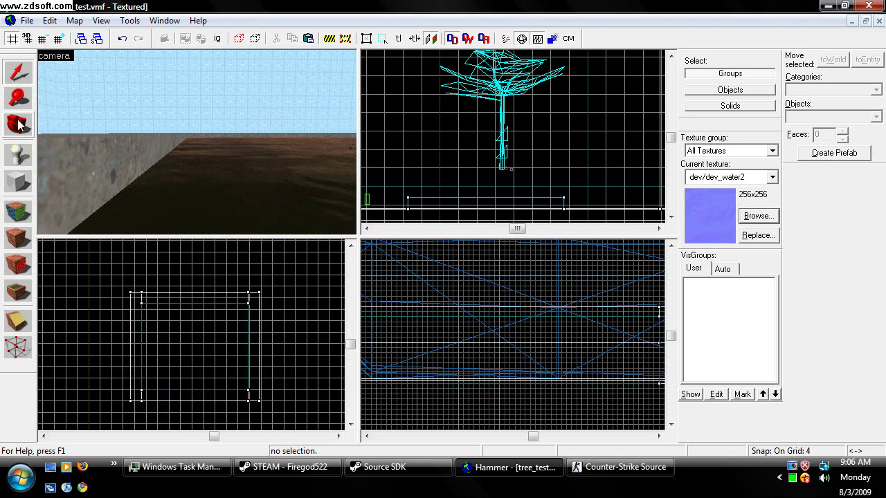
Step: Look over the water-filled concrete pool in the 3D view
click(19, 123)
drag(172, 207, 197, 142)
key(w)
key(w)
key(s)
key(w)
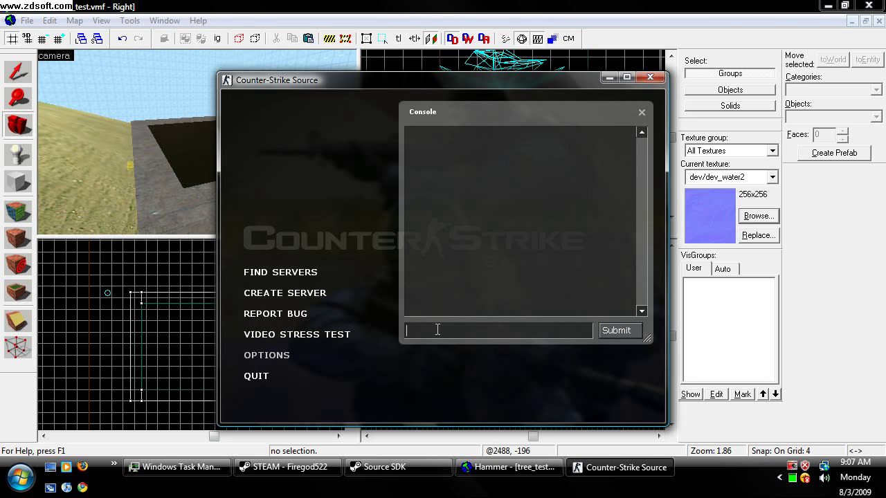
Step: Load the tree_test map in Counter-Strike: Source with the console command "map tree_test"
text(map tre)
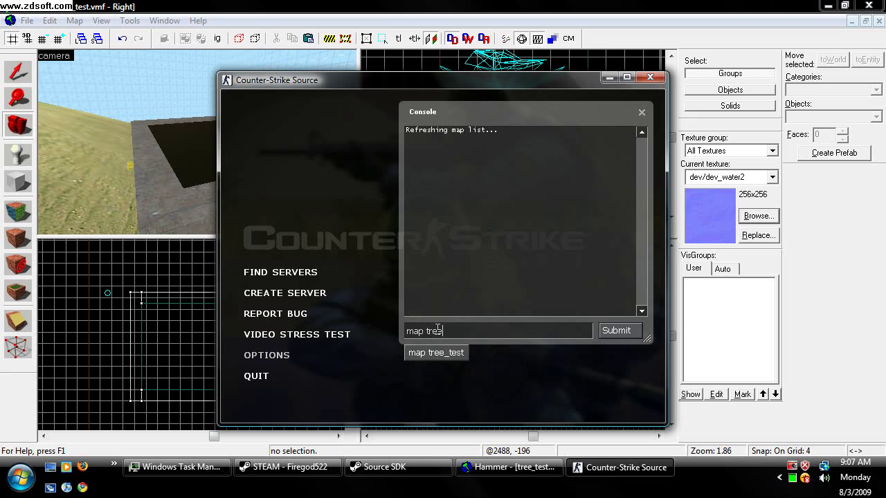
text(e_test)
key(Return)
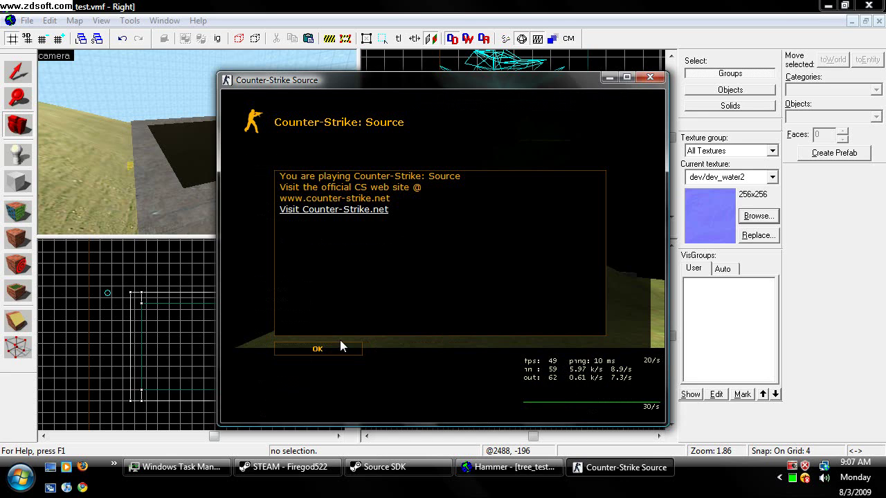
Step: Dismiss the welcome message and join as a spectator, flying through the map to view the water
click(336, 349)
click(320, 267)
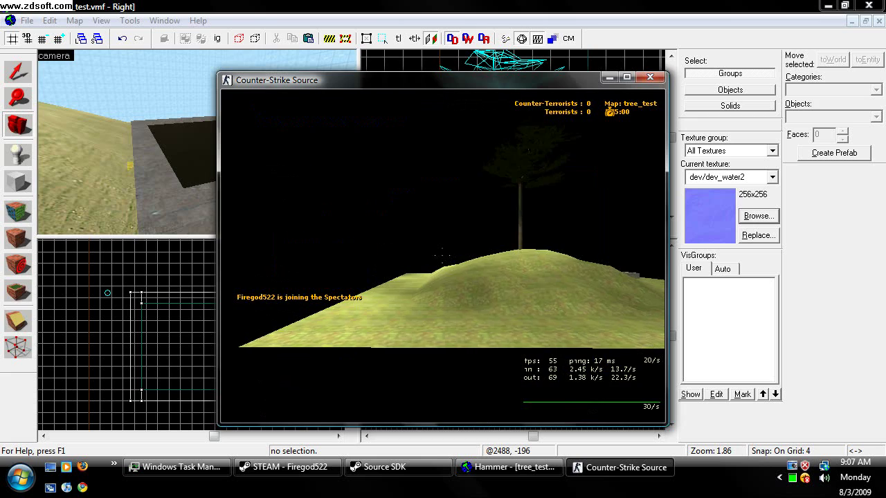
key(w)
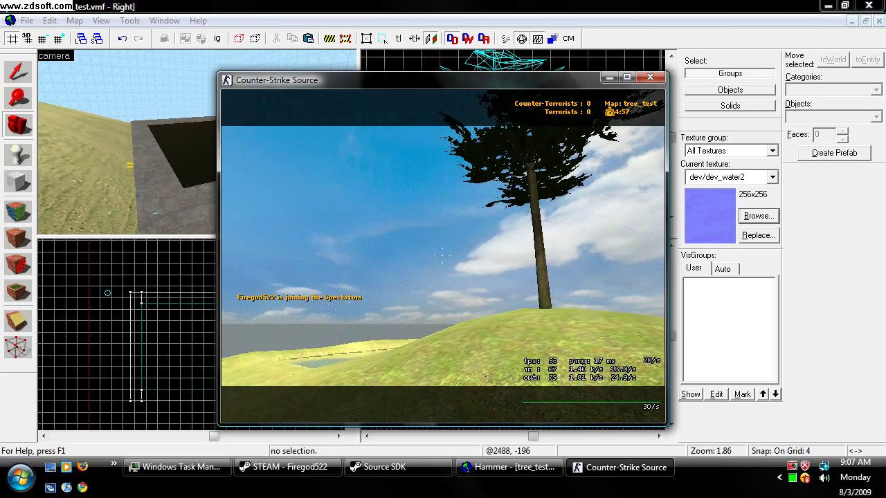
key(w)
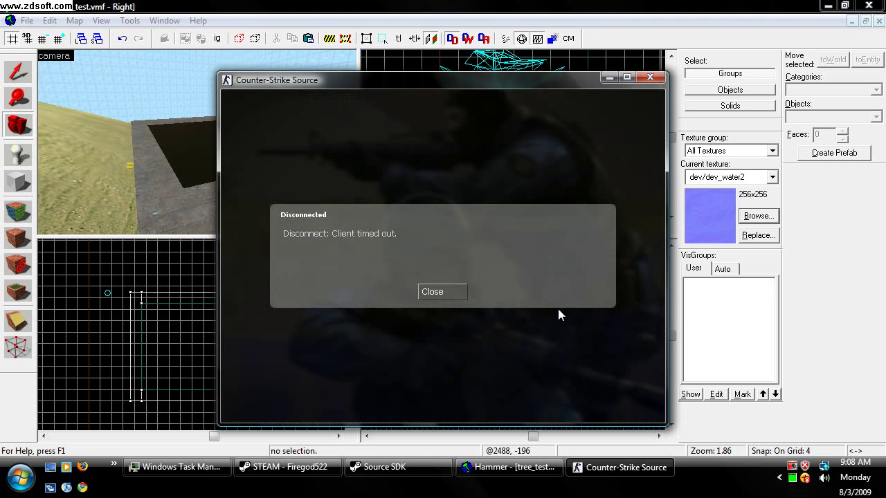
Step: Dismiss the disconnect message and reload the map with the console command "map tree_test"
click(442, 292)
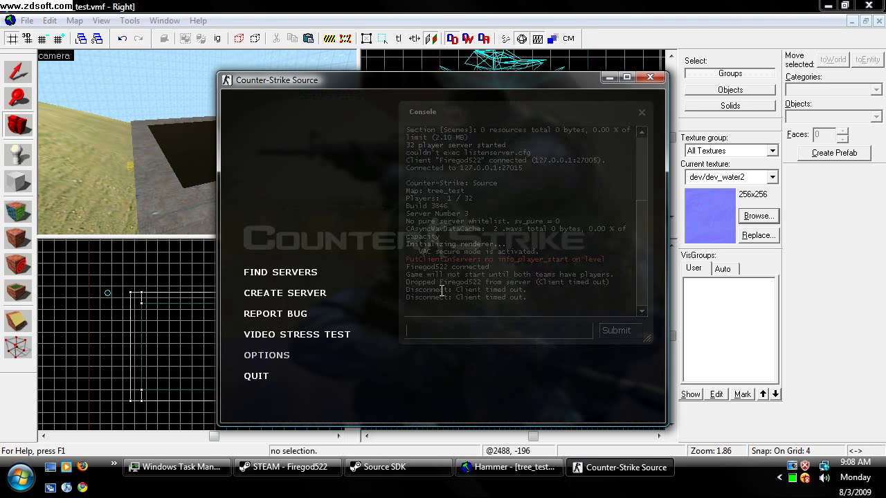
key(grave)
text(map )
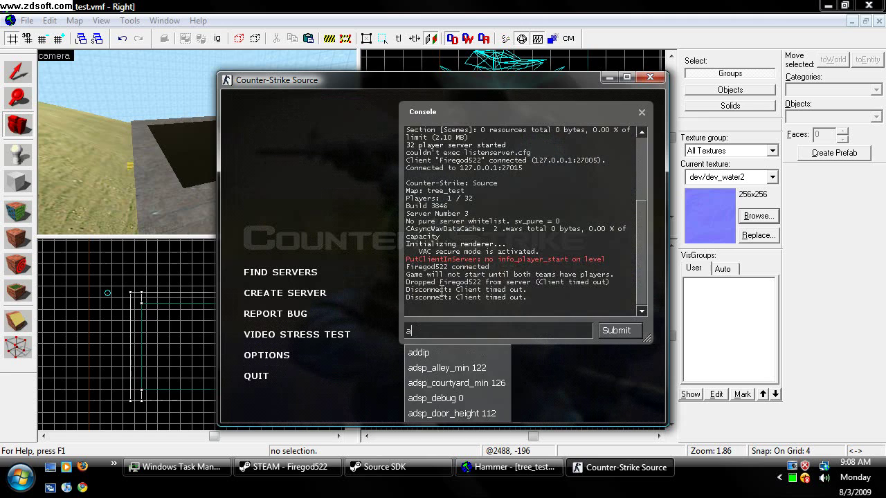
text(tes)
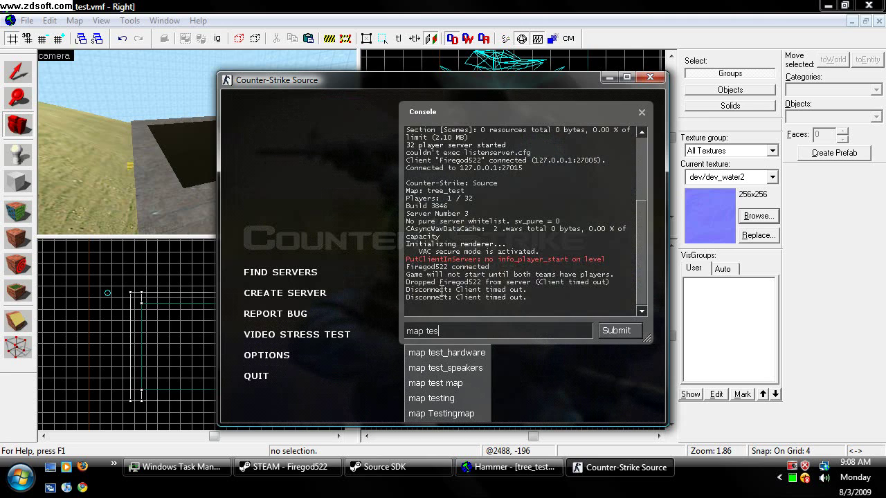
text(t_t)
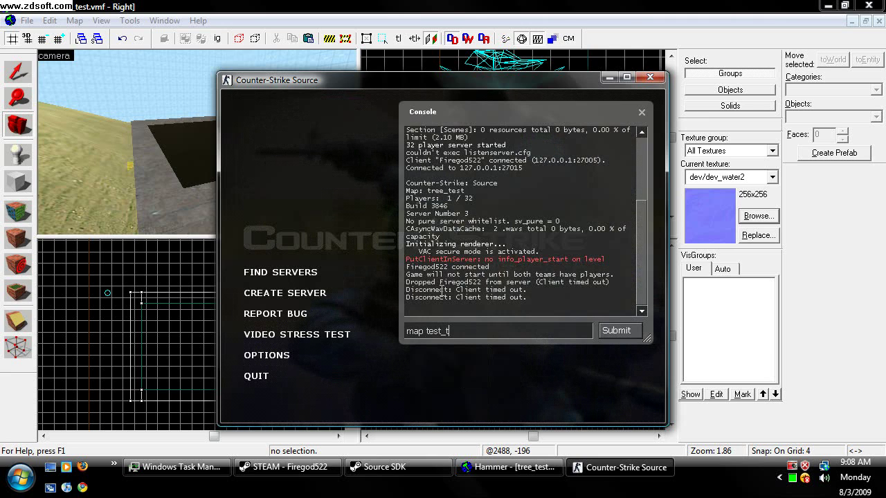
key(BackSpace)
key(BackSpace)
key(BackSpace)
key(BackSpace)
key(BackSpace)
text(r)
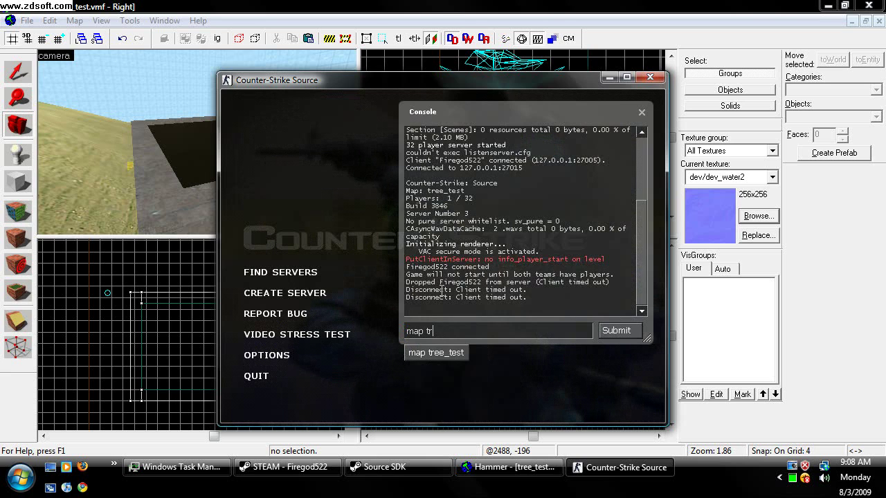
text(es)
key(BackSpace)
key(Tab)
key(Return)
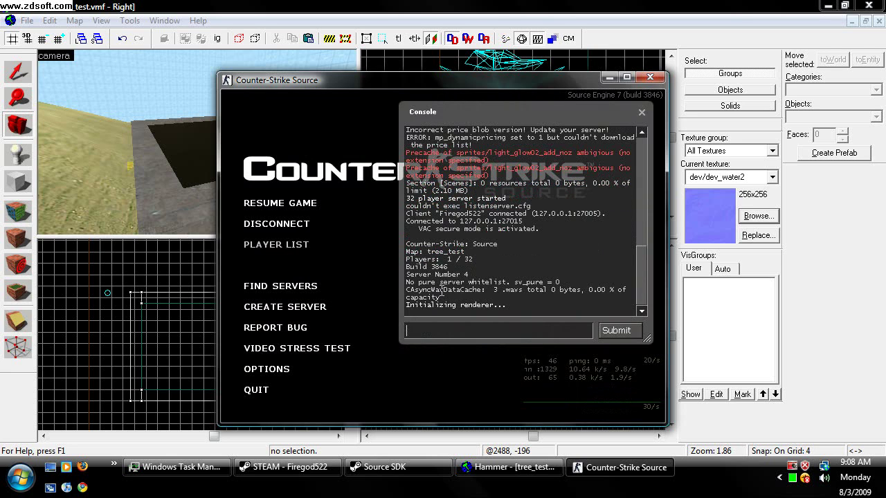
Step: Join the map as a spectator and fly over the hill to view the water in the terrain hollow
click(346, 349)
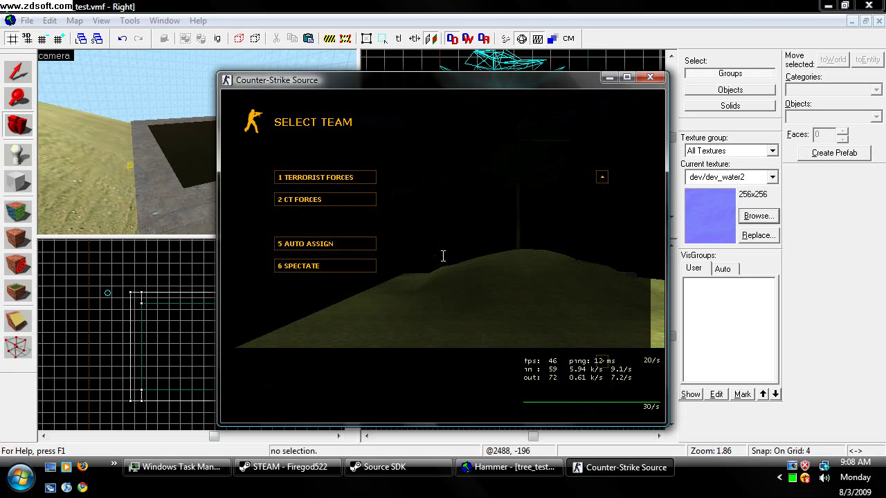
key(6)
key(w)
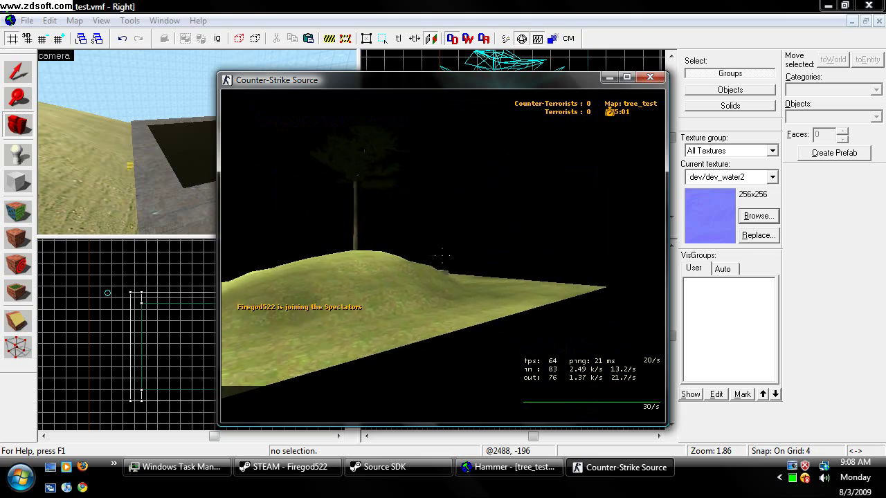
key(w)
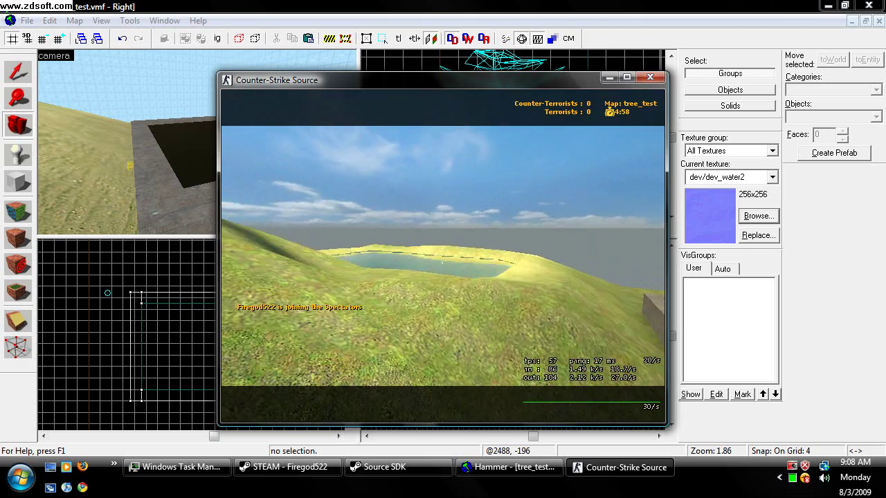
Step: Fly up to and around the concrete pool to examine its water surface, walls and reflections
key(w)
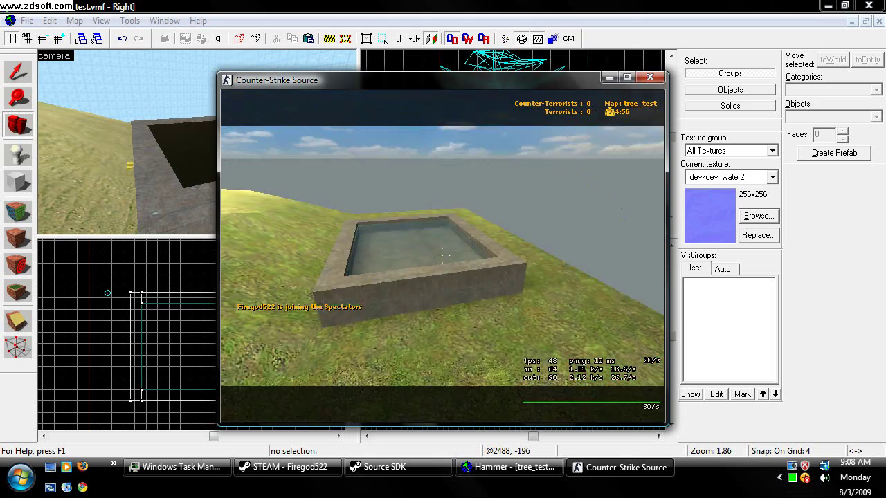
key(w)
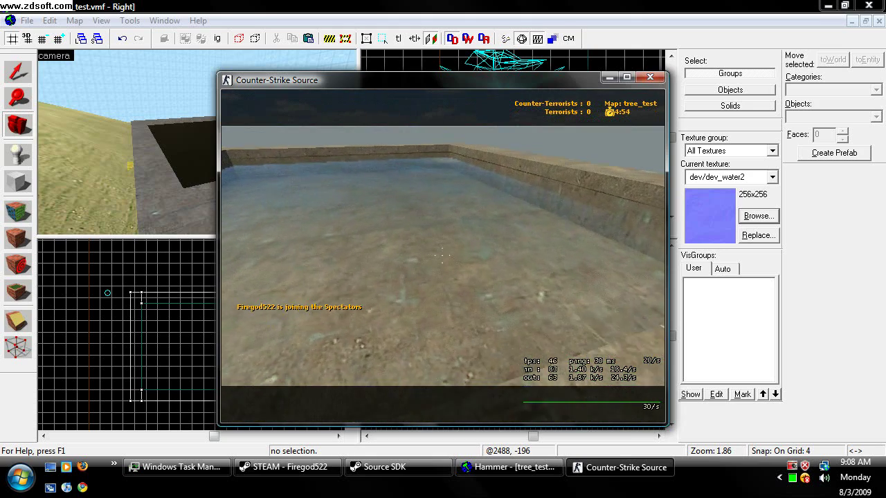
key(s)
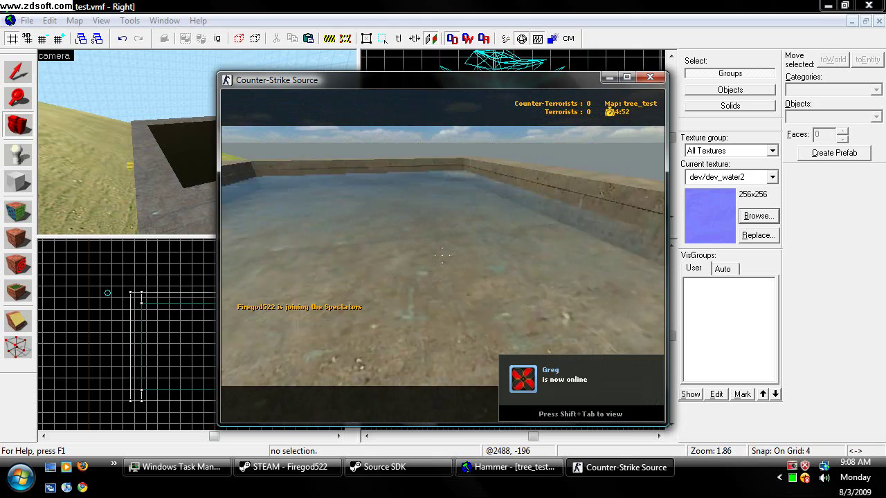
key(d)
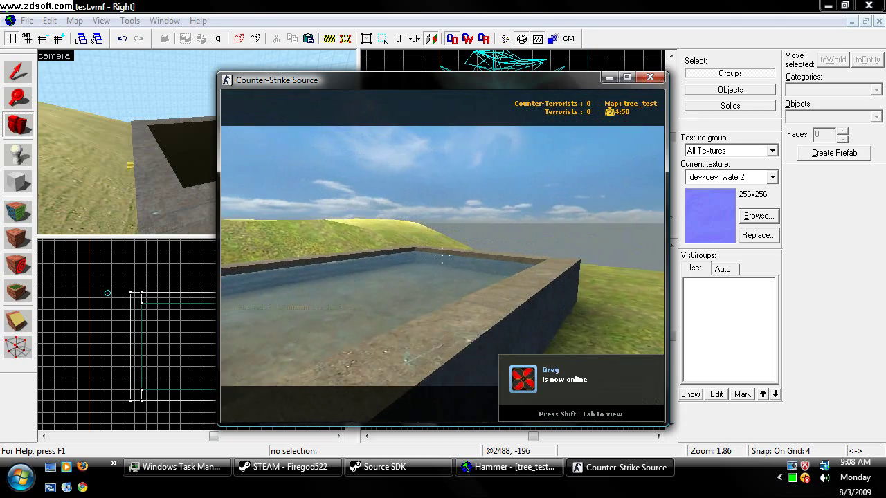
key(w)
key(a)
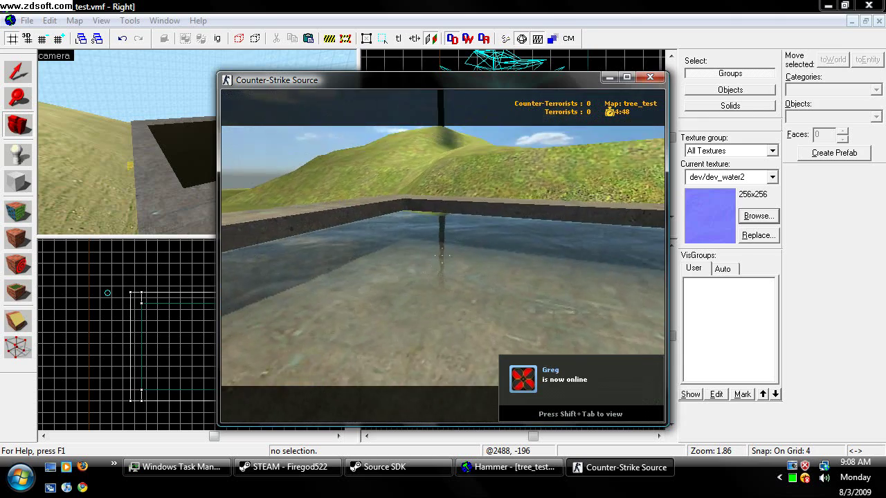